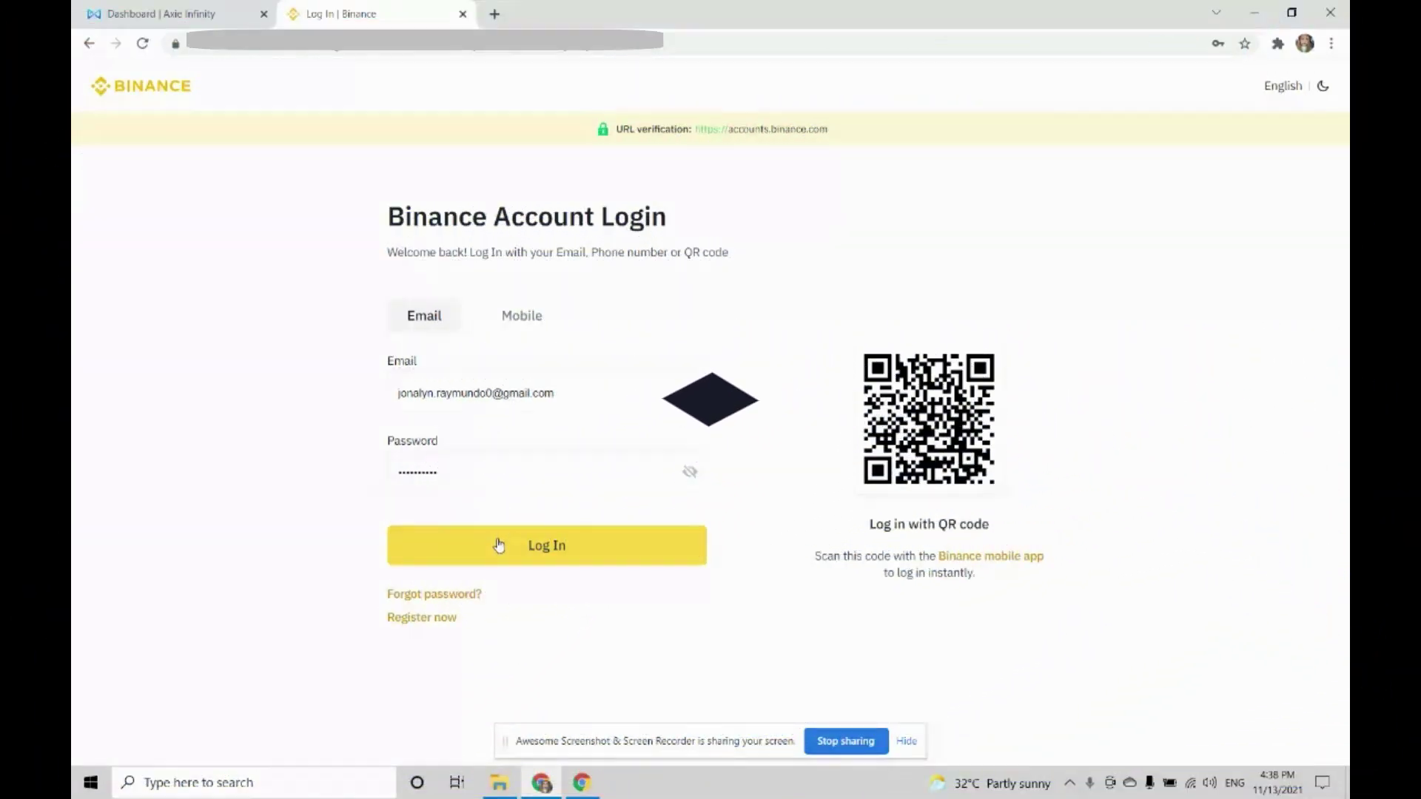
Submit the entered email and password on the Binance login page.
click(499, 546)
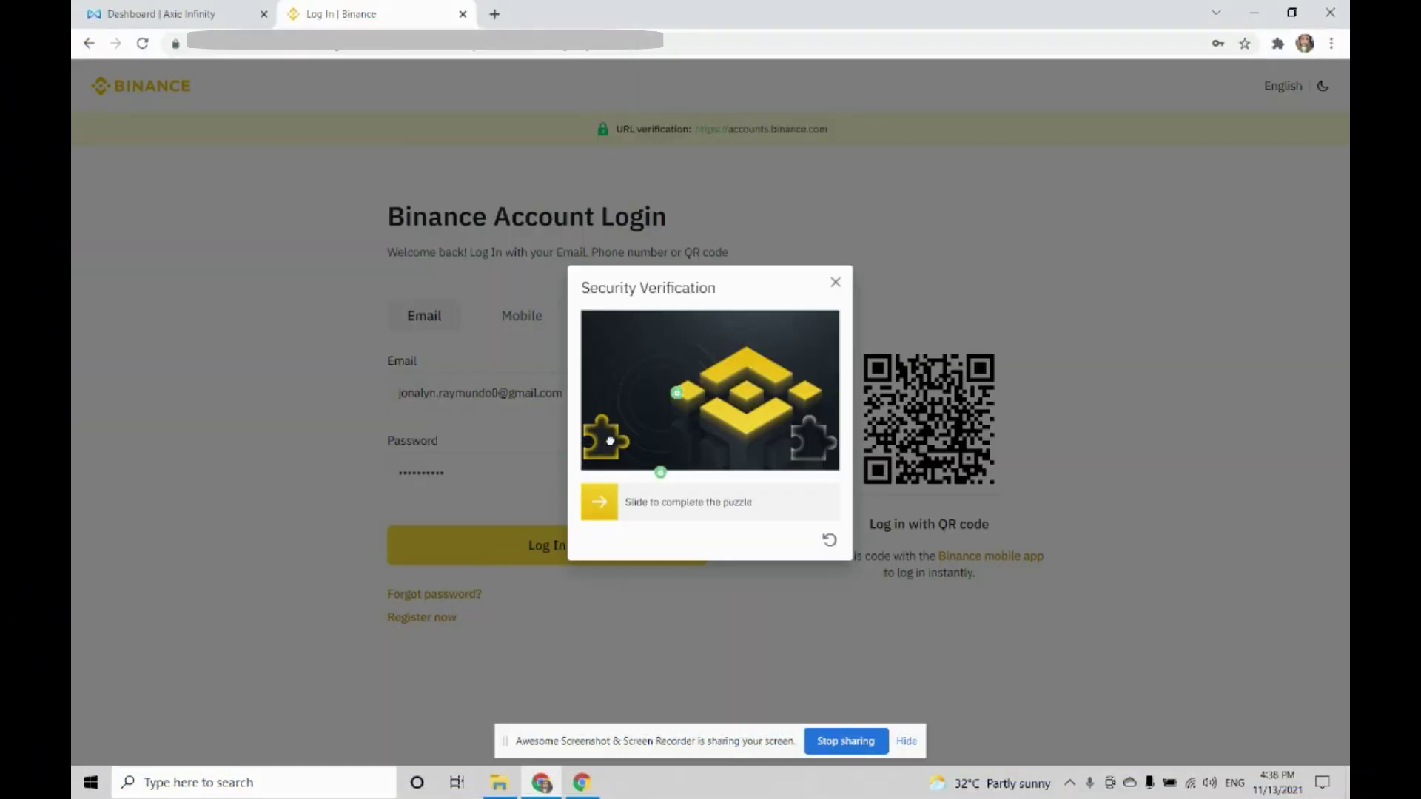
Solve the slider security puzzle and request the SMS verification code.
drag(599, 503, 819, 501)
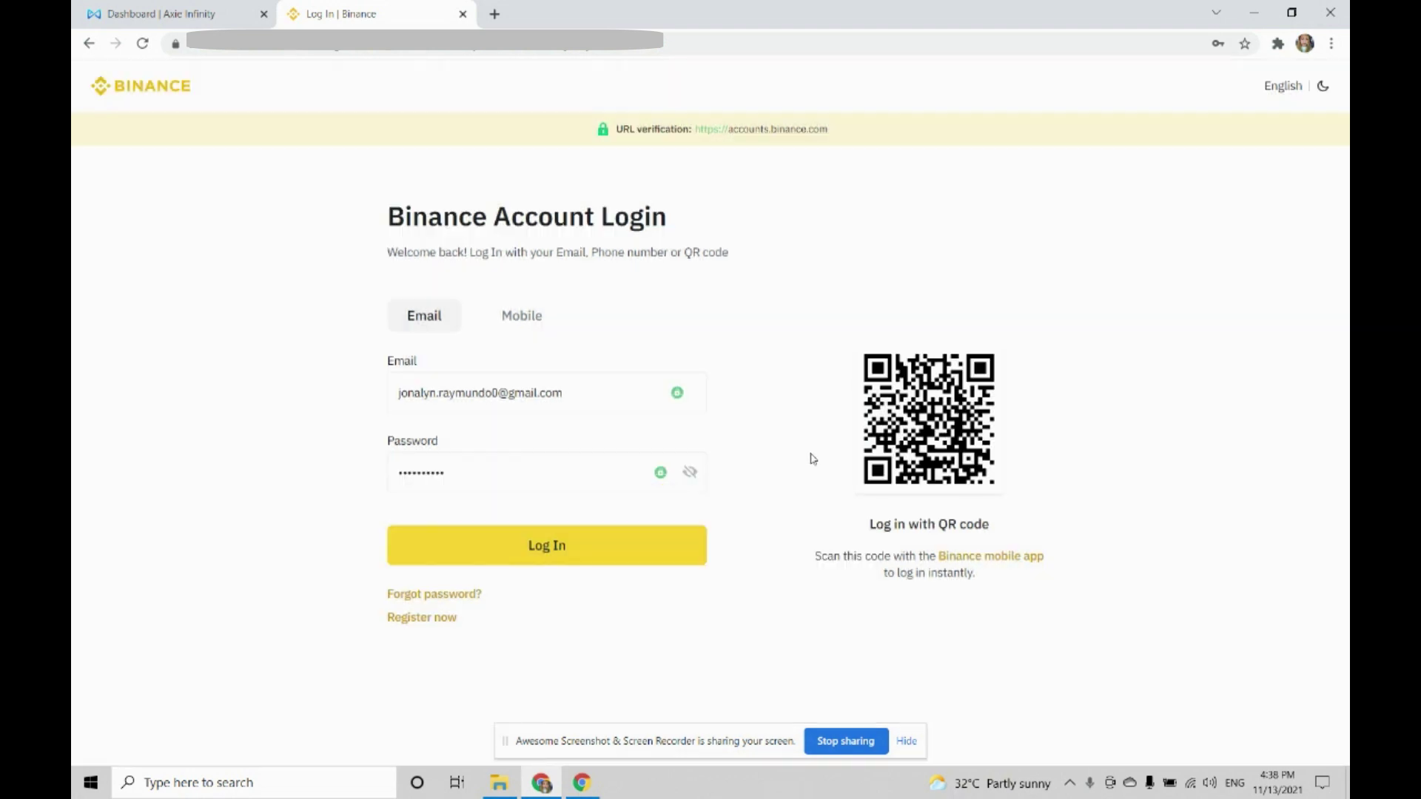
click(673, 313)
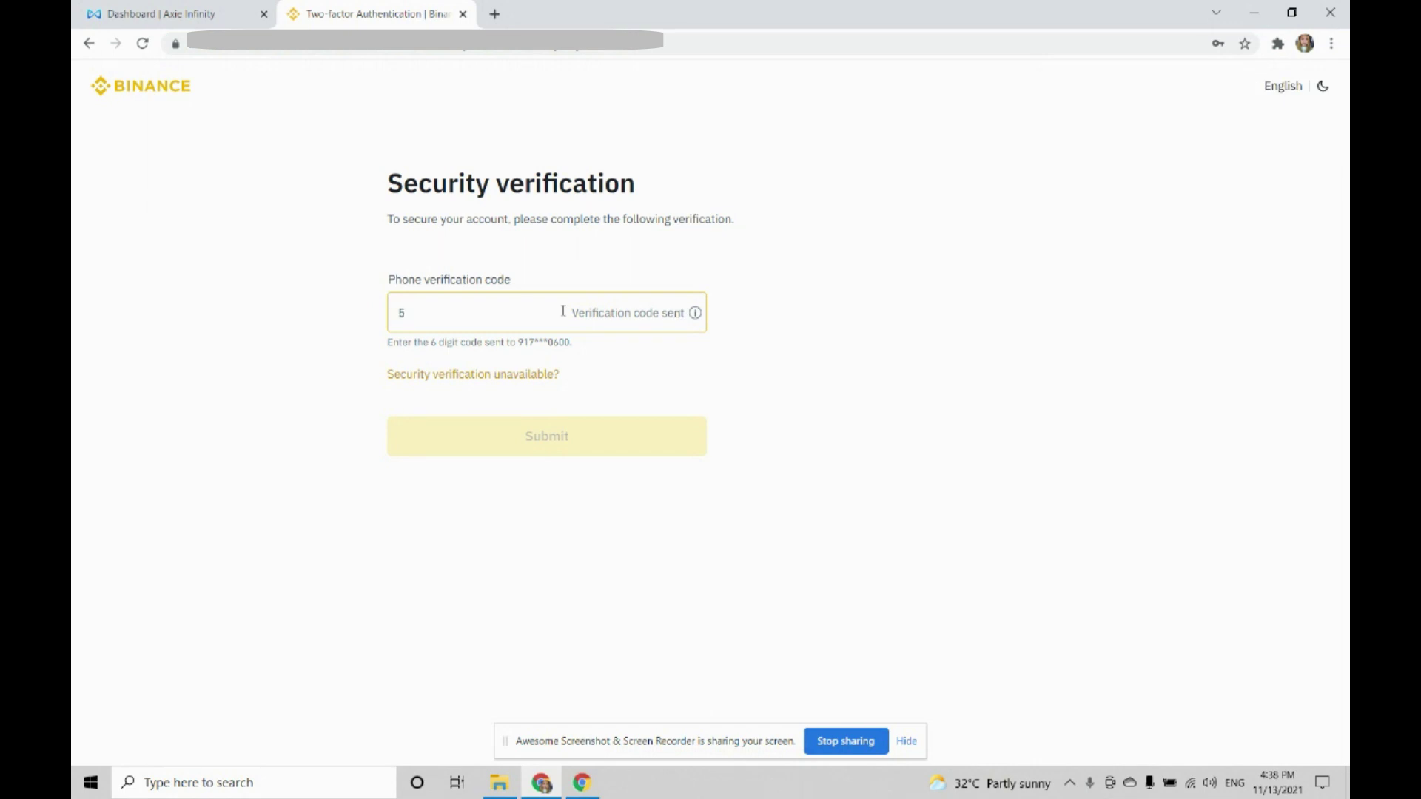
text(1)
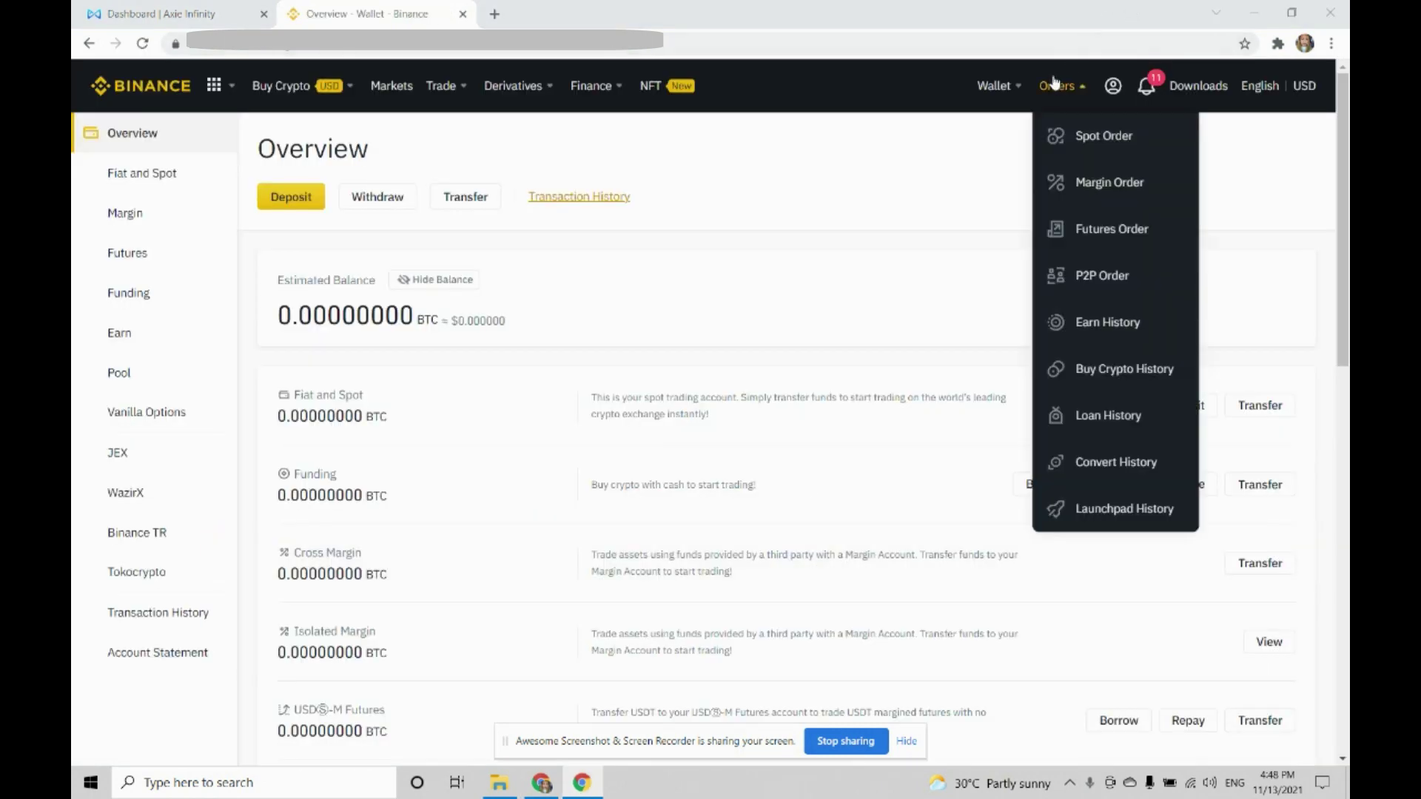
mouse_move(996, 86)
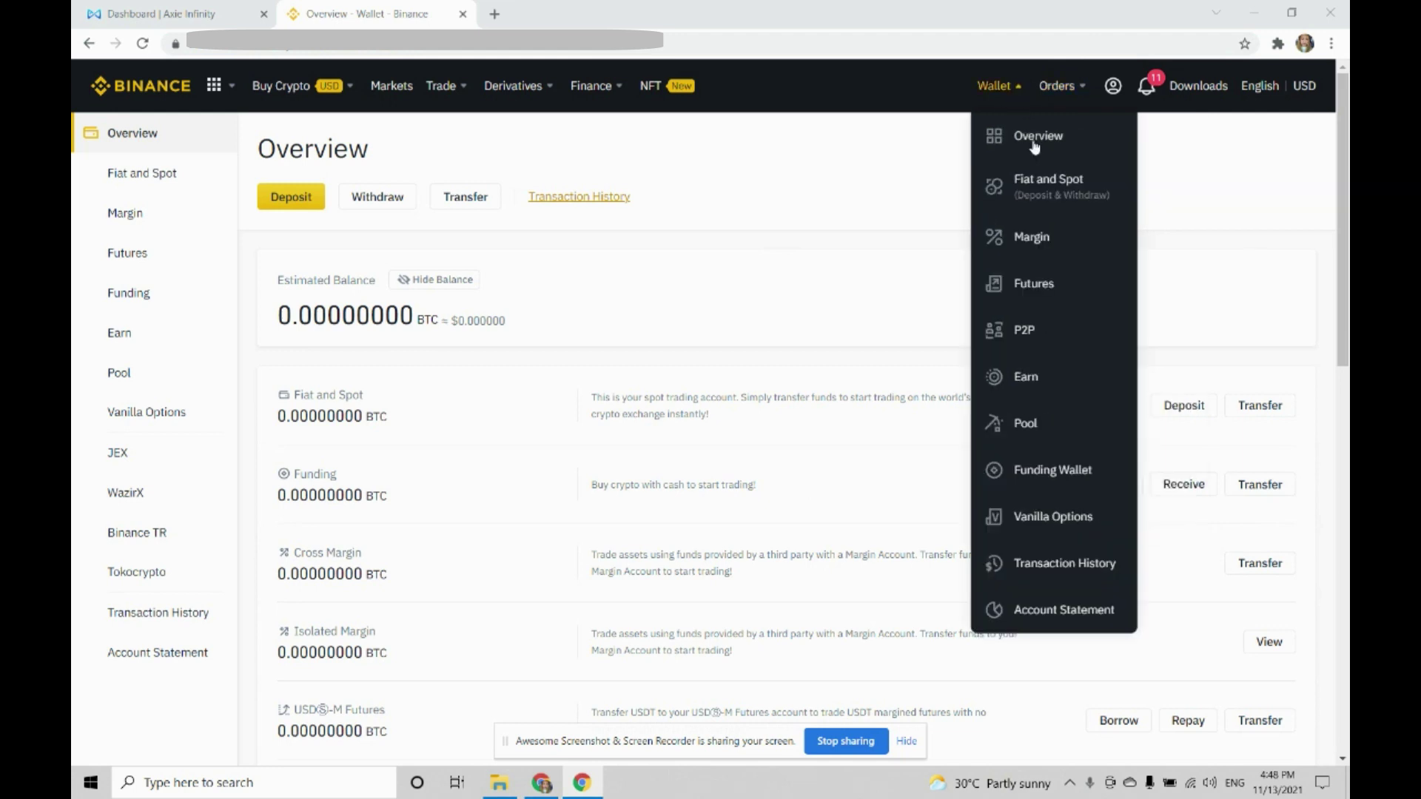
Search 'slp' in the Fiat and Spot wallet and start an SLP deposit.
click(1047, 181)
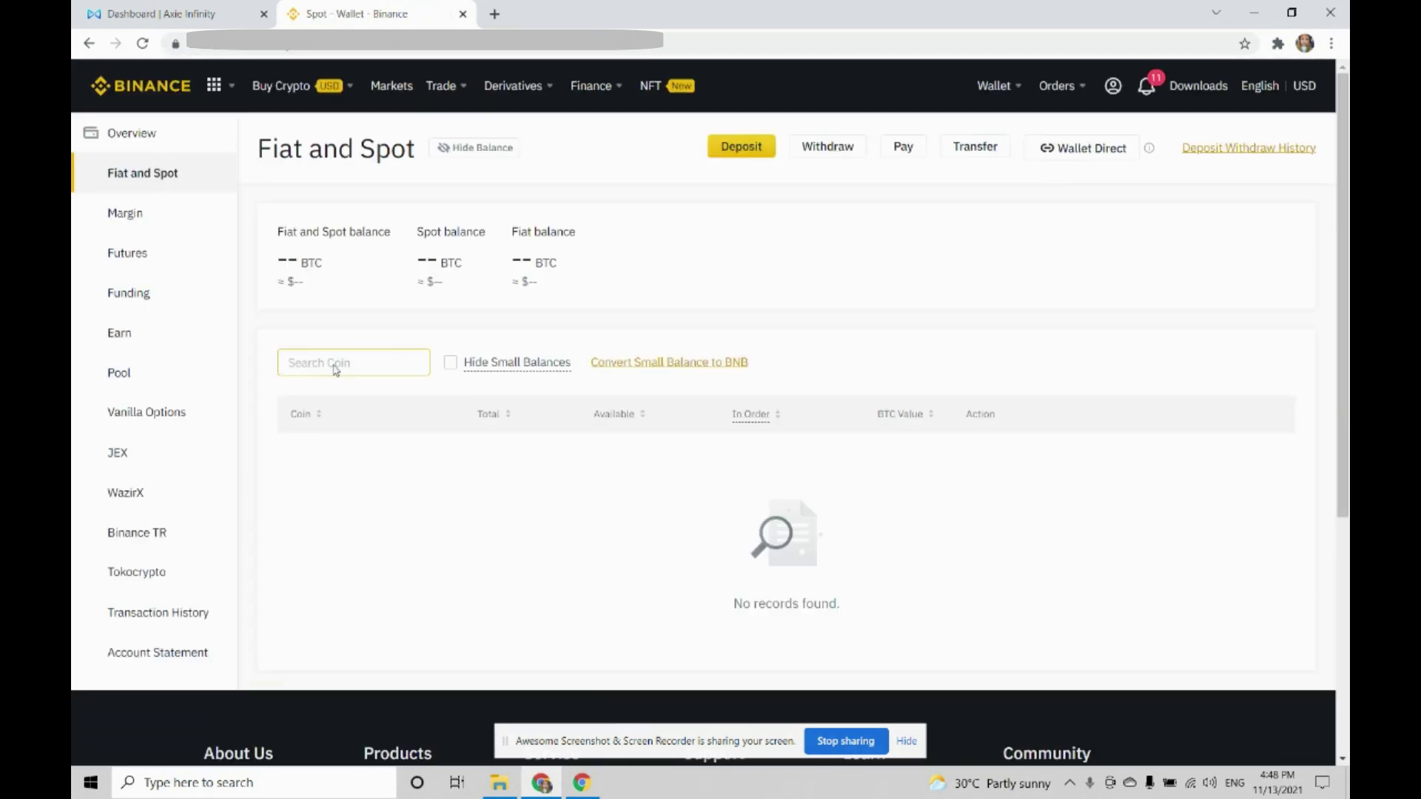
click(335, 365)
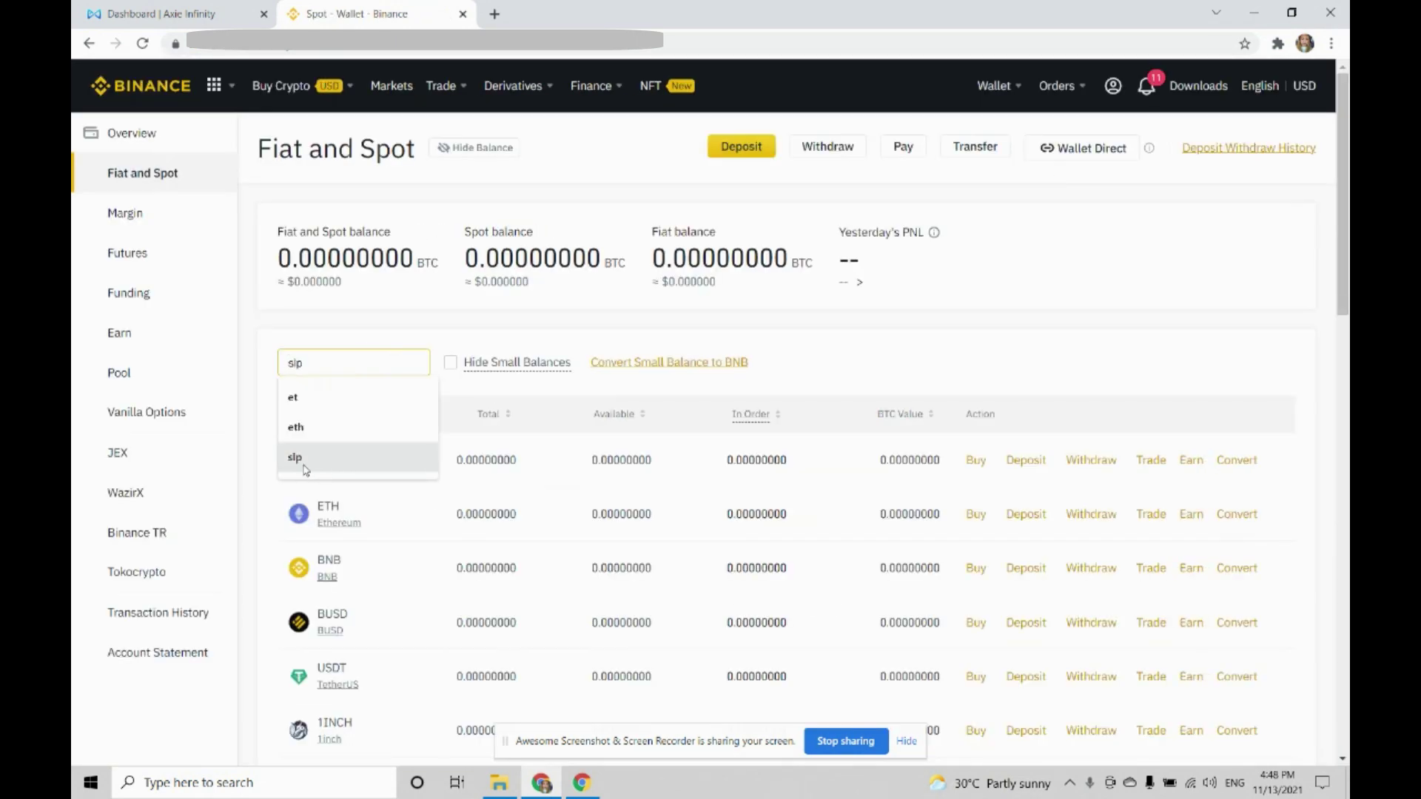
click(295, 458)
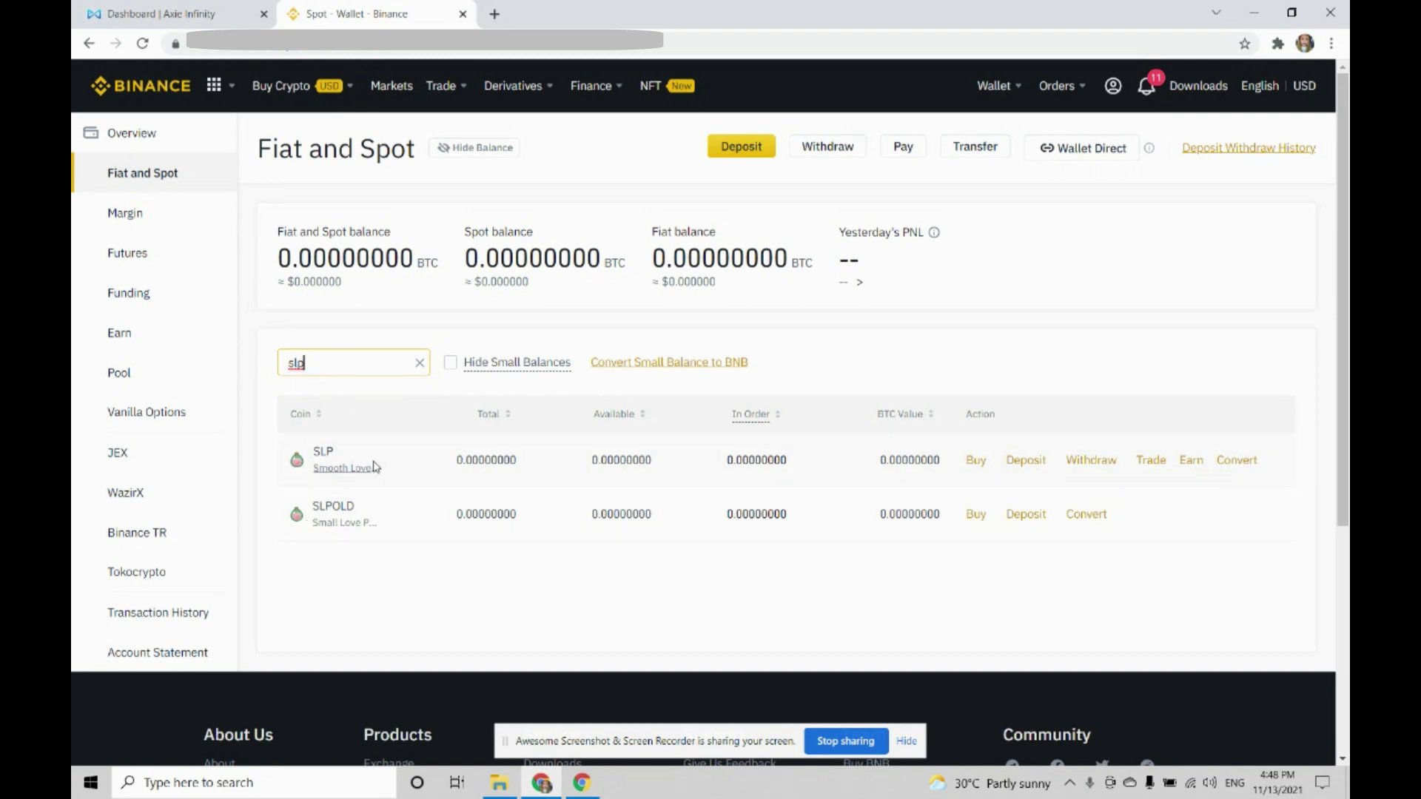
click(1027, 461)
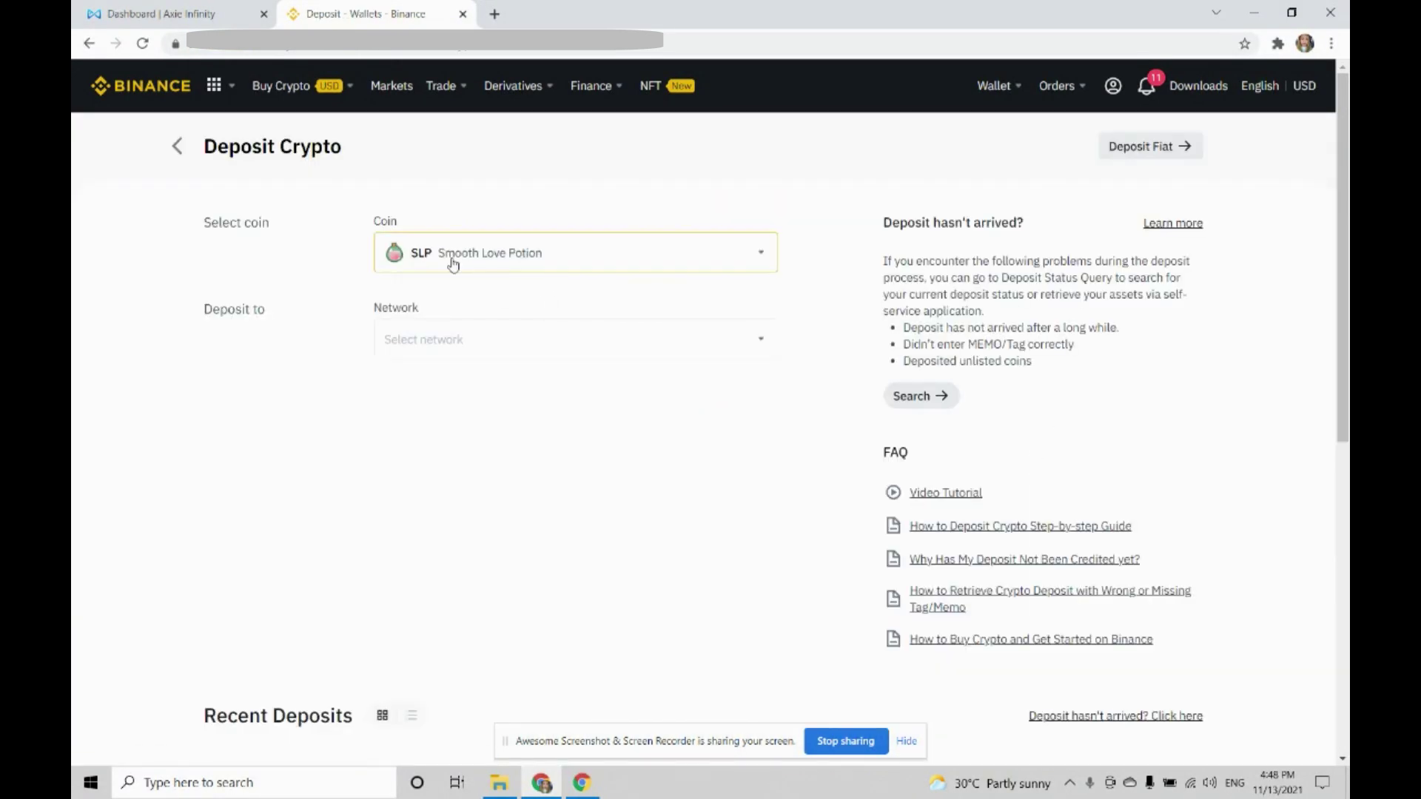
Choose the RON Ronin network, accept the address-prefix warning, and copy the ronin: address.
click(431, 339)
click(539, 518)
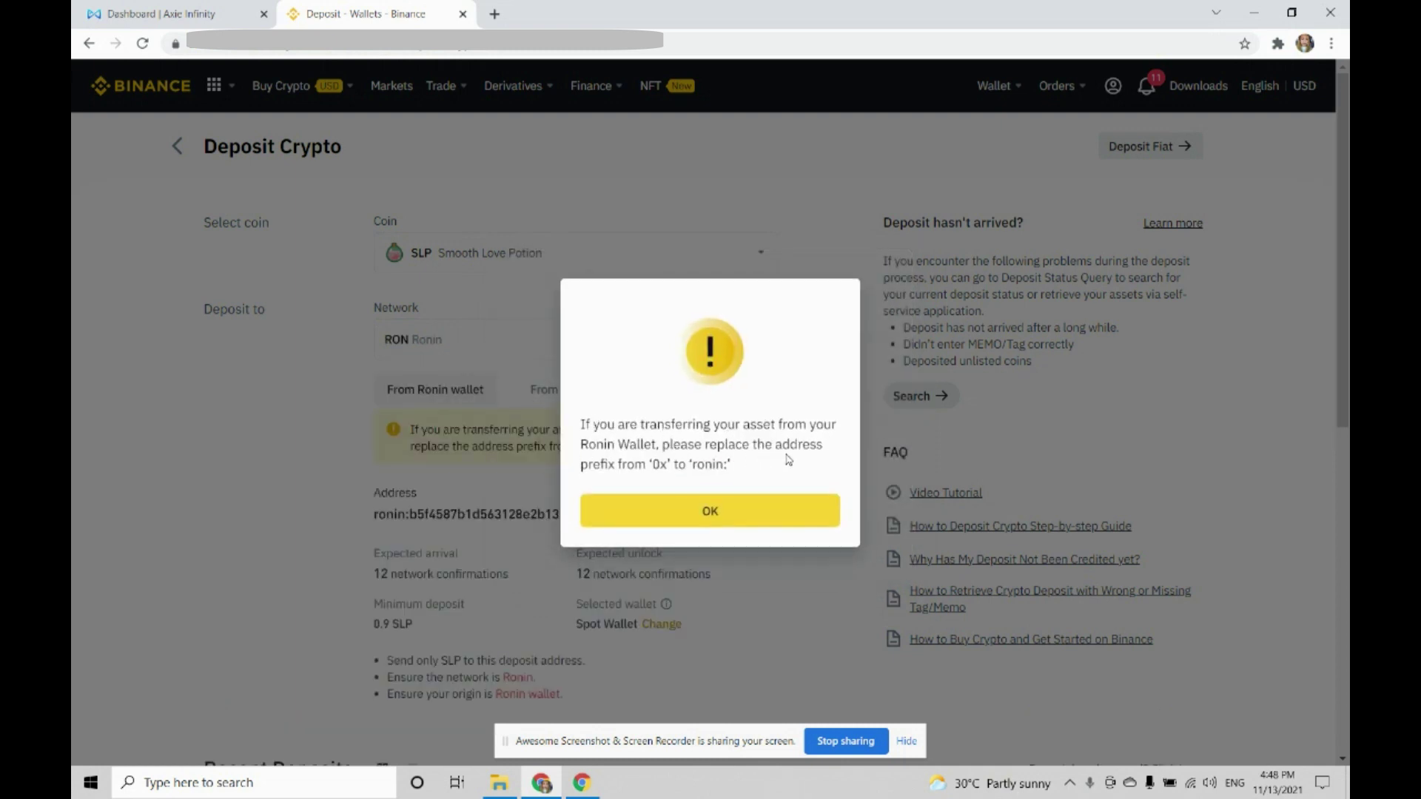
mouse_move(668, 466)
mouse_down()
mouse_move(647, 466)
mouse_move(695, 467)
mouse_up()
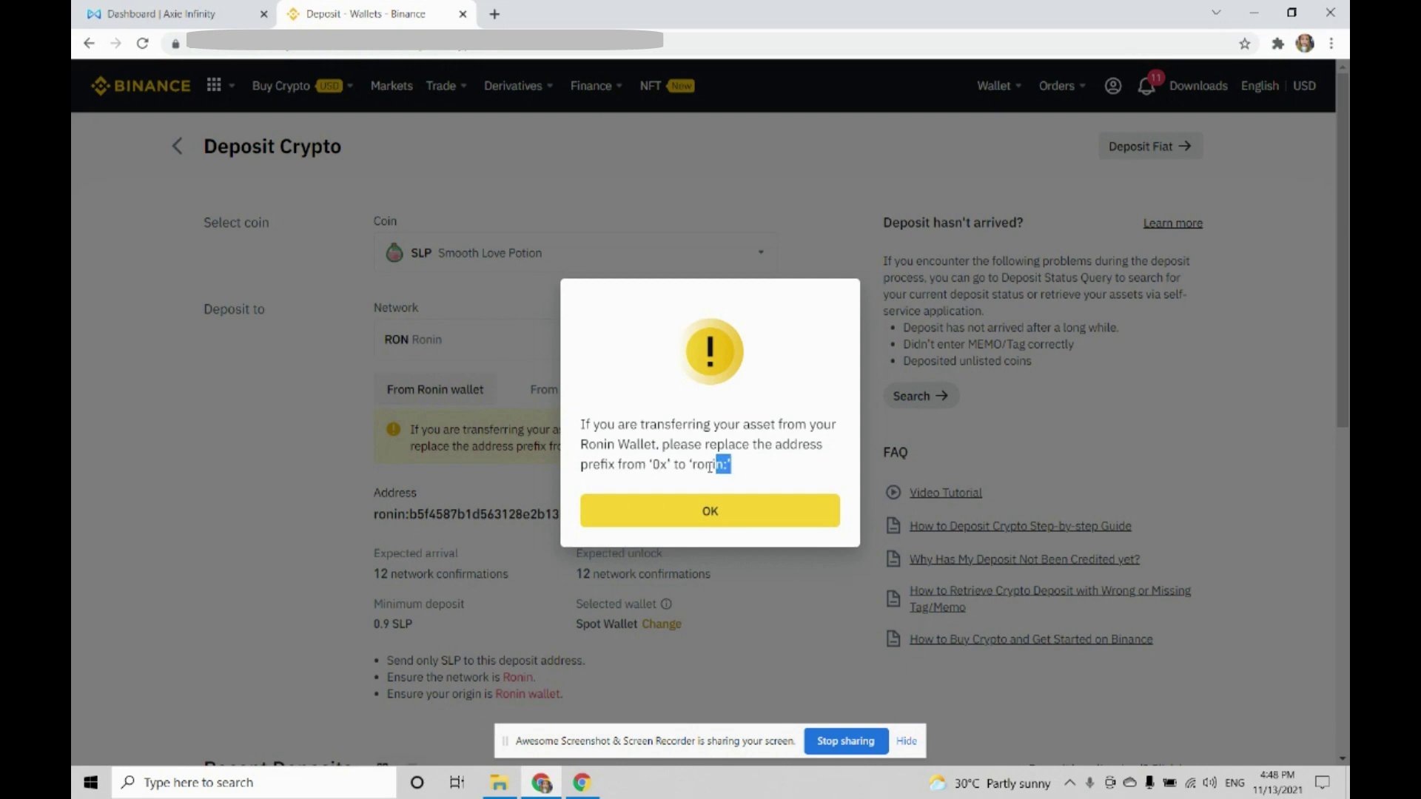
click(795, 515)
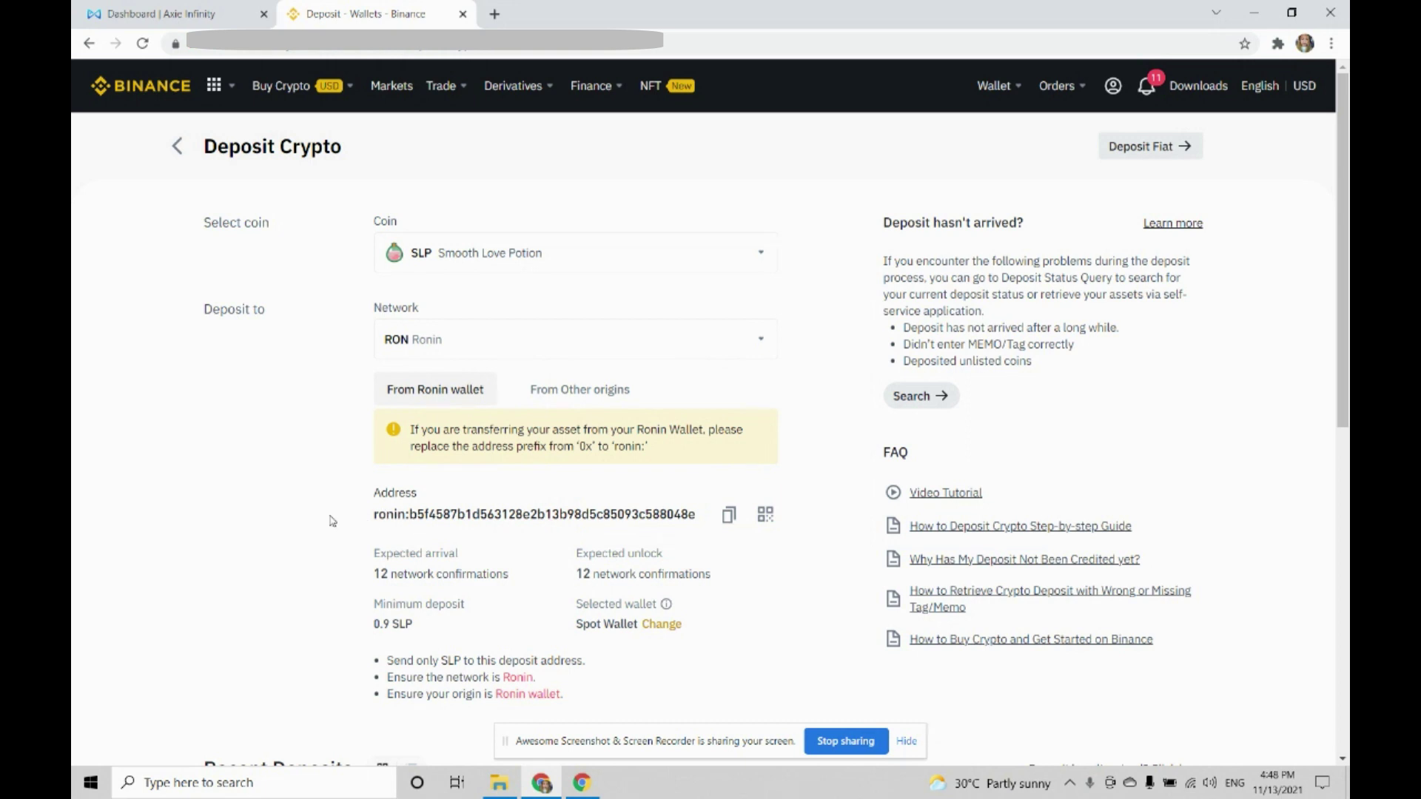
click(728, 515)
Open the SLP token in the Ronin Wallet extension and start a send.
key(ctrl+Tab)
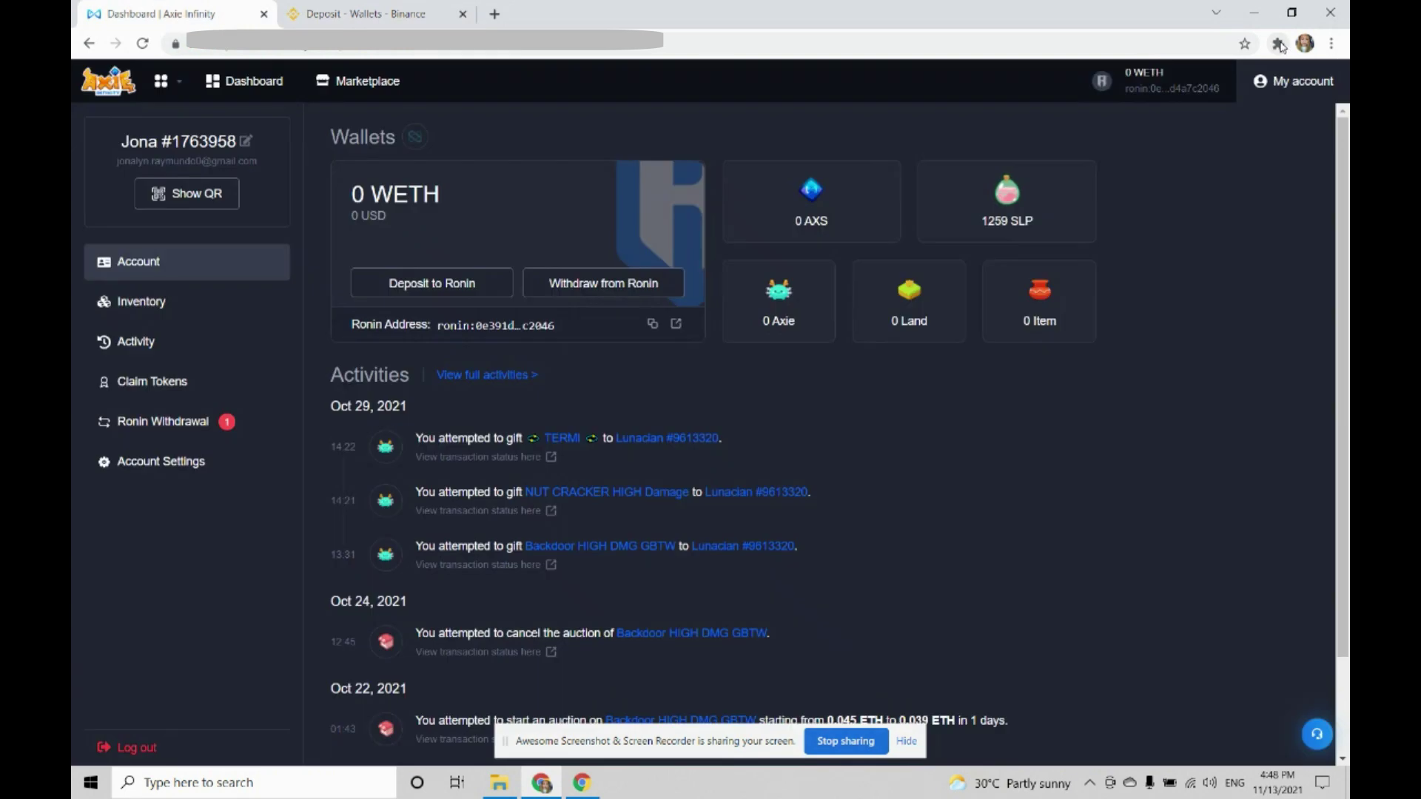
click(1280, 46)
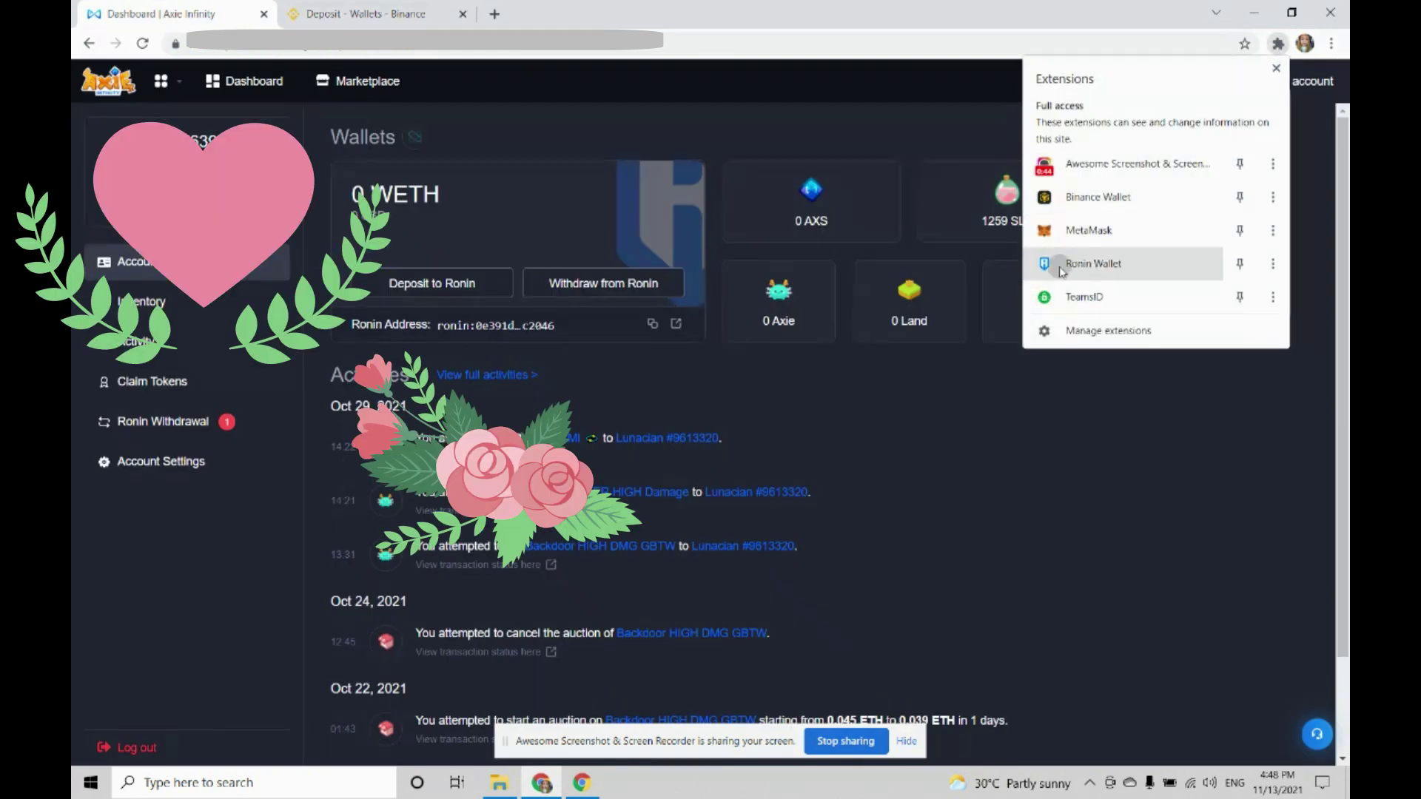
click(1060, 273)
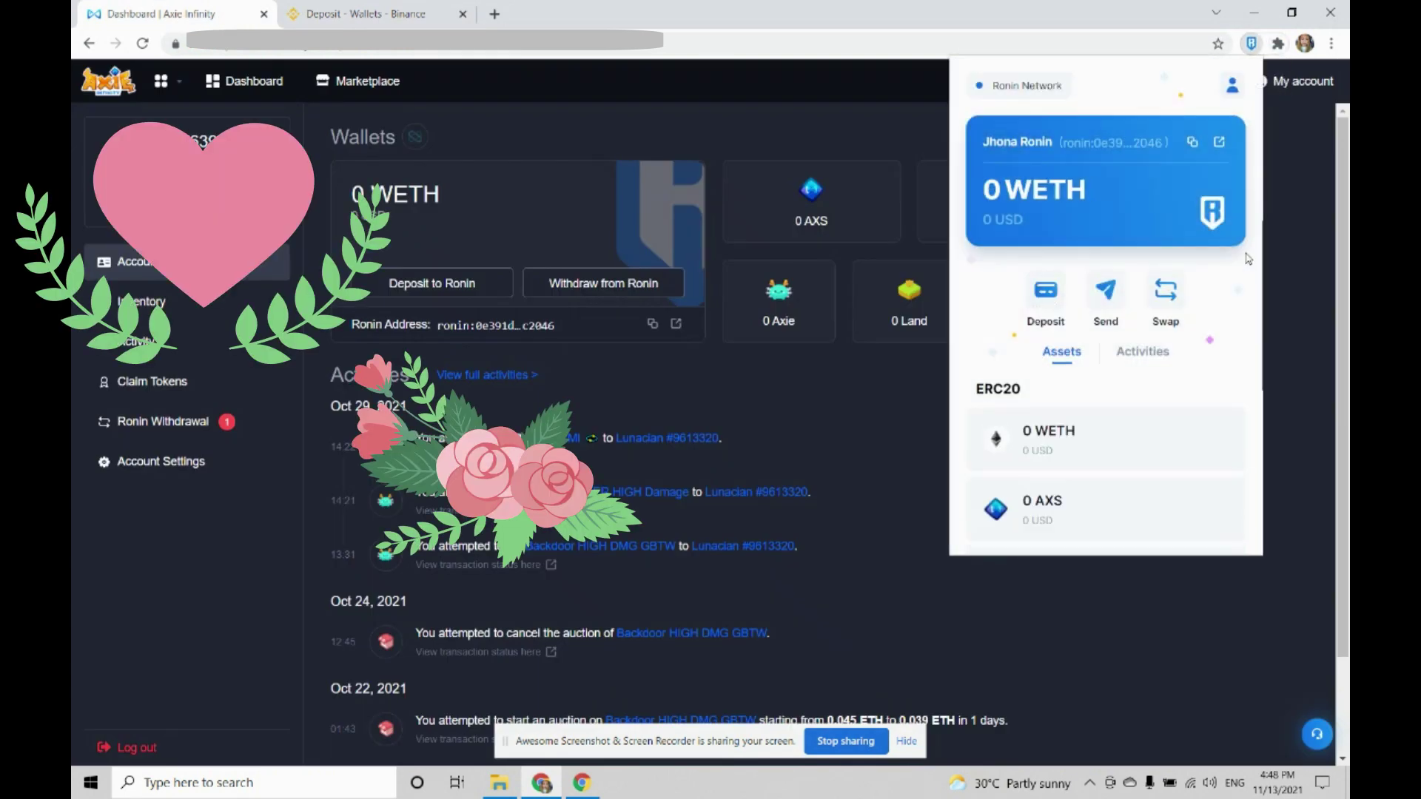
scroll(1150, 407, down, 2)
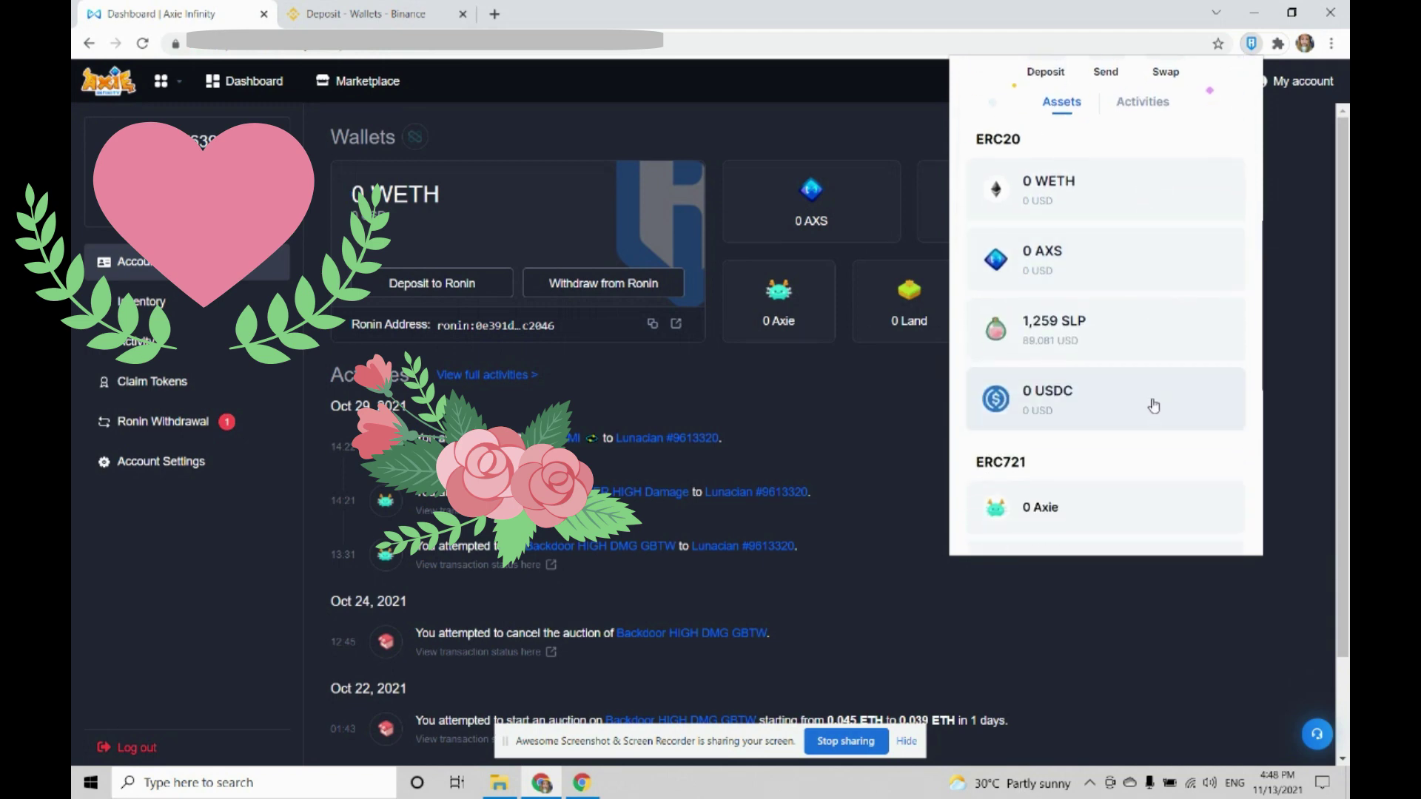
click(1069, 330)
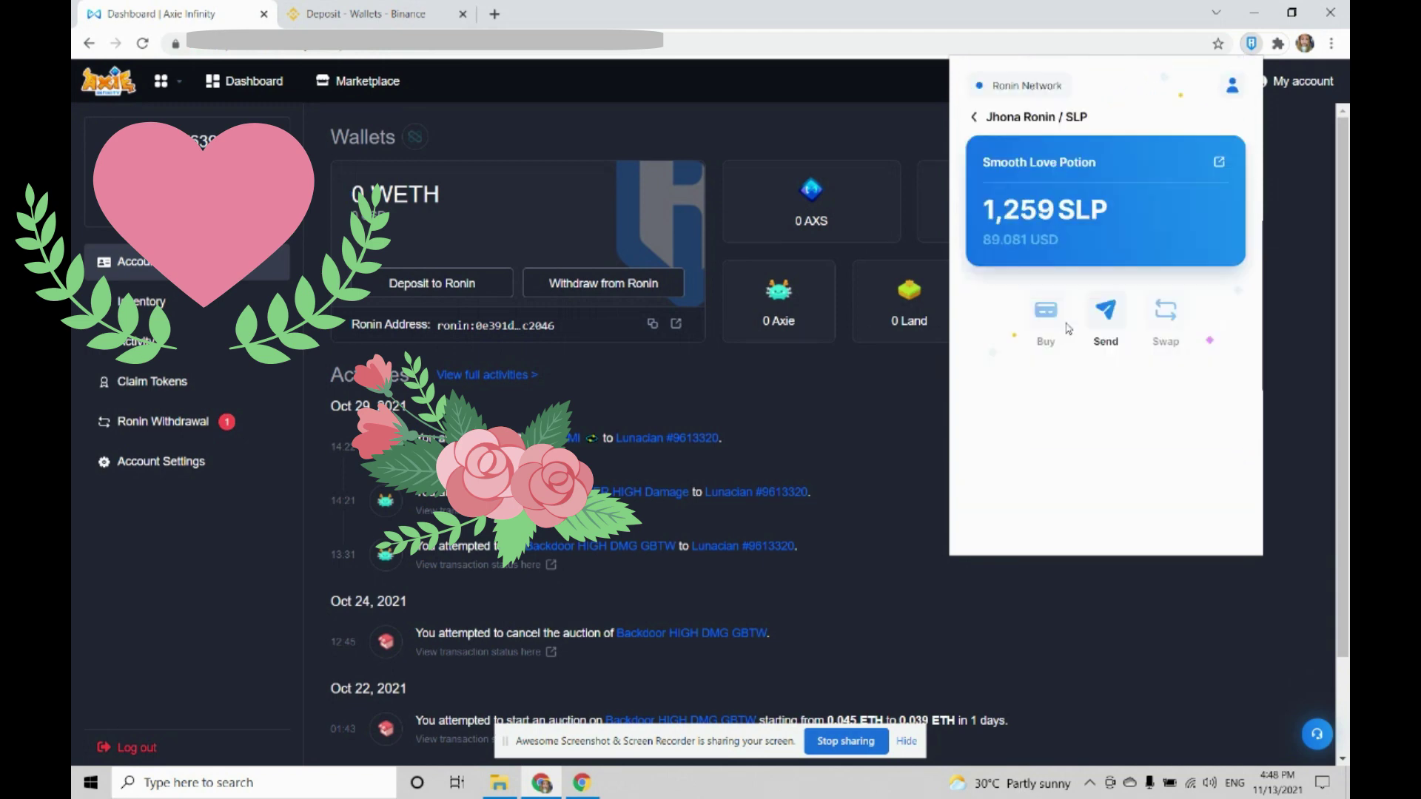
click(1106, 317)
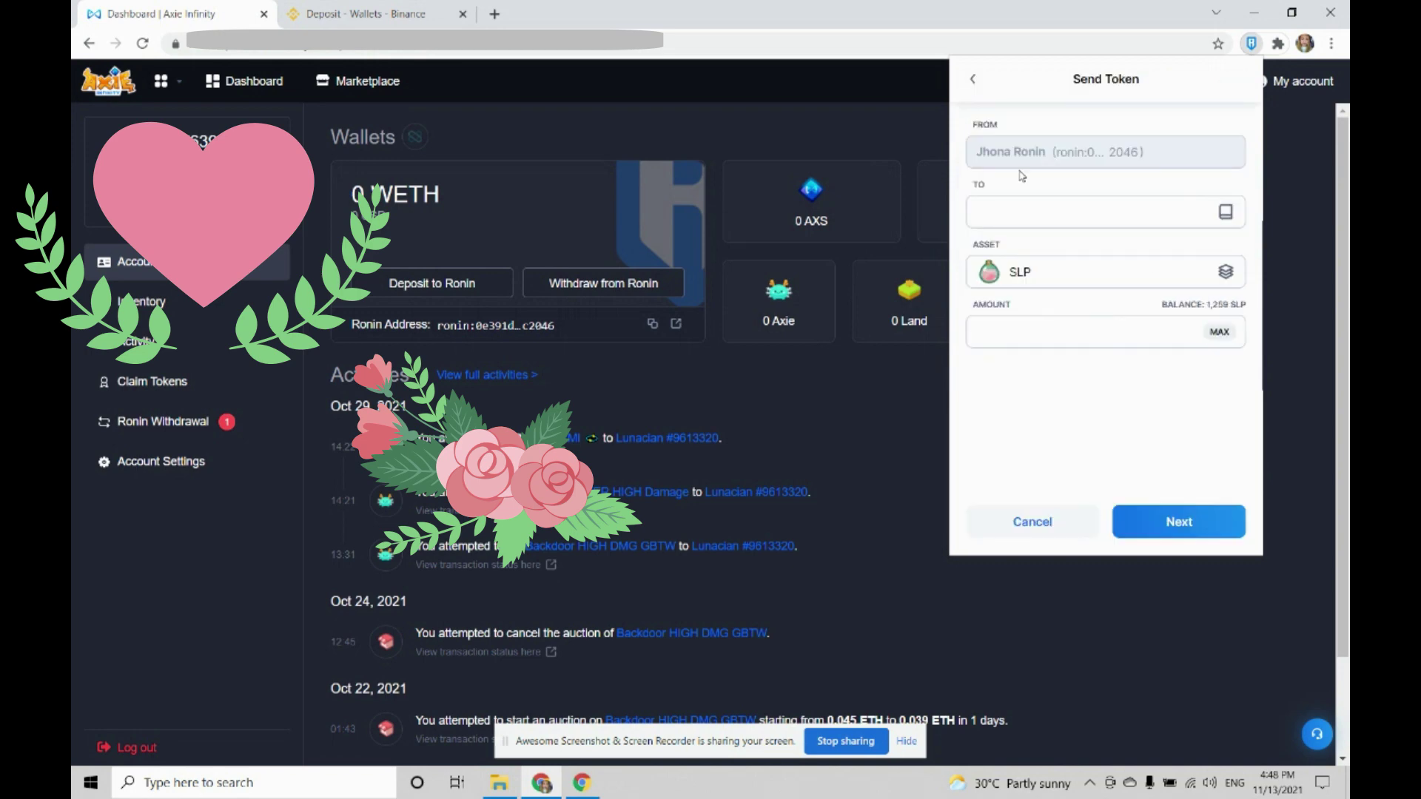
Send the full 1,259 SLP balance to the pasted Binance deposit address.
click(1068, 214)
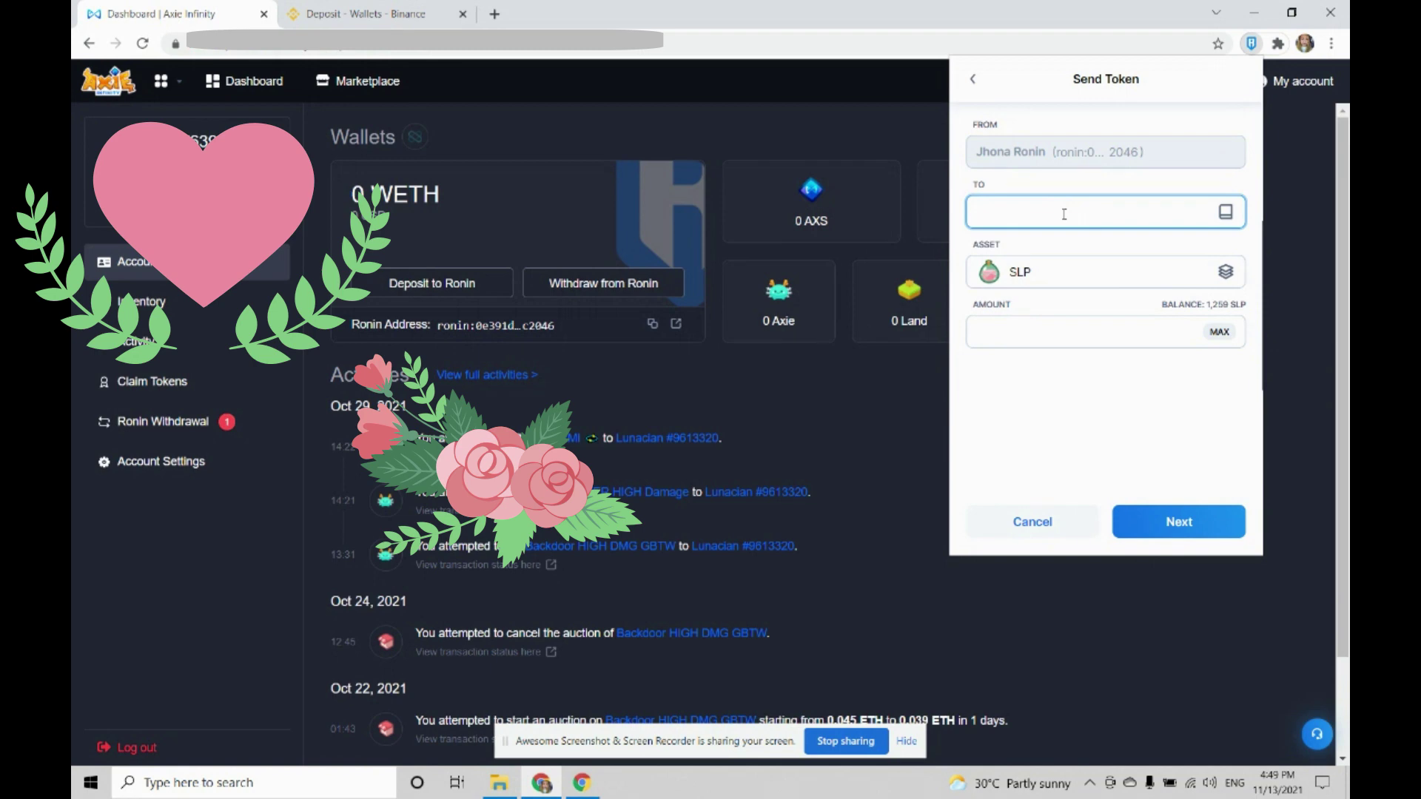
key(ctrl+v)
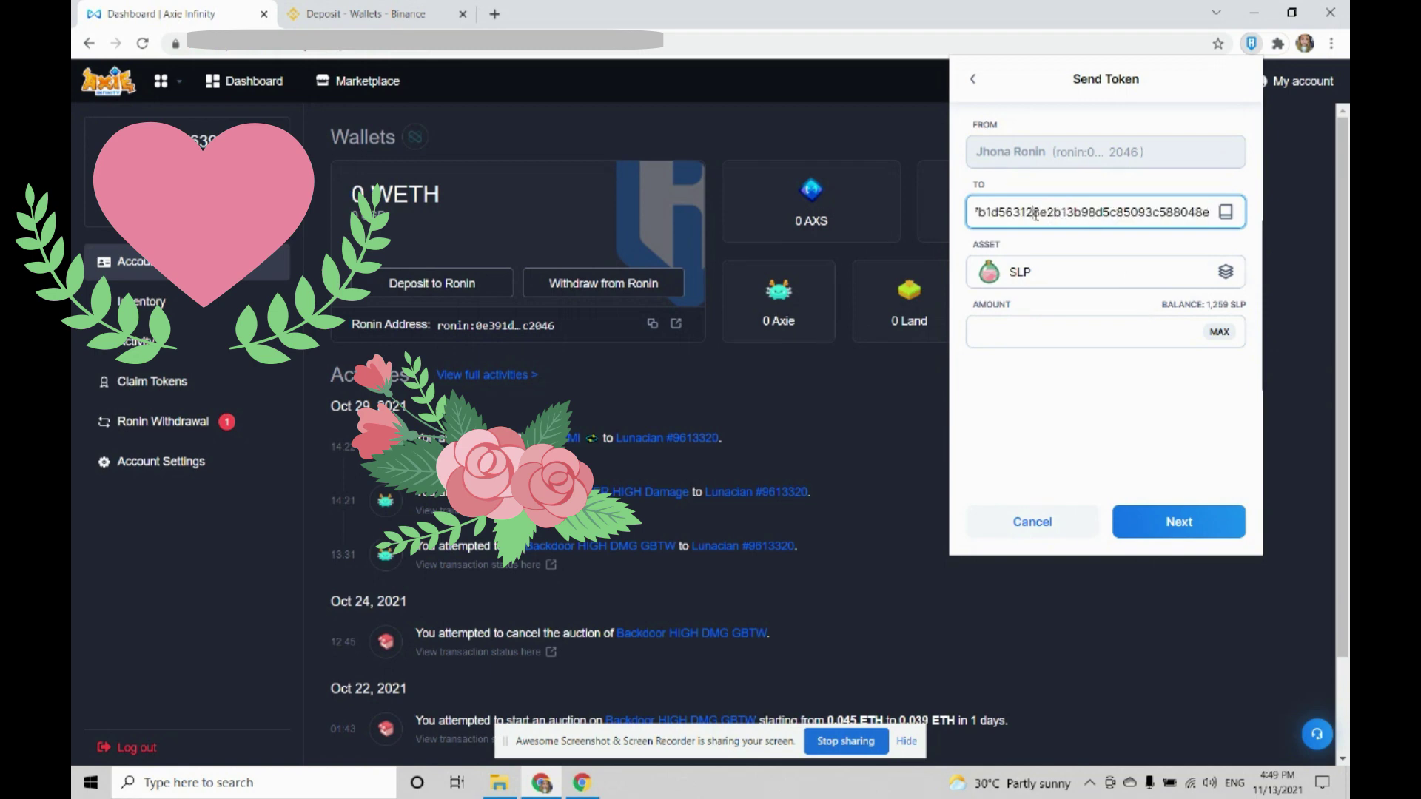
key(Left)
key(Left)
key(Left)
key(Left)
key(Left)
key(Left)
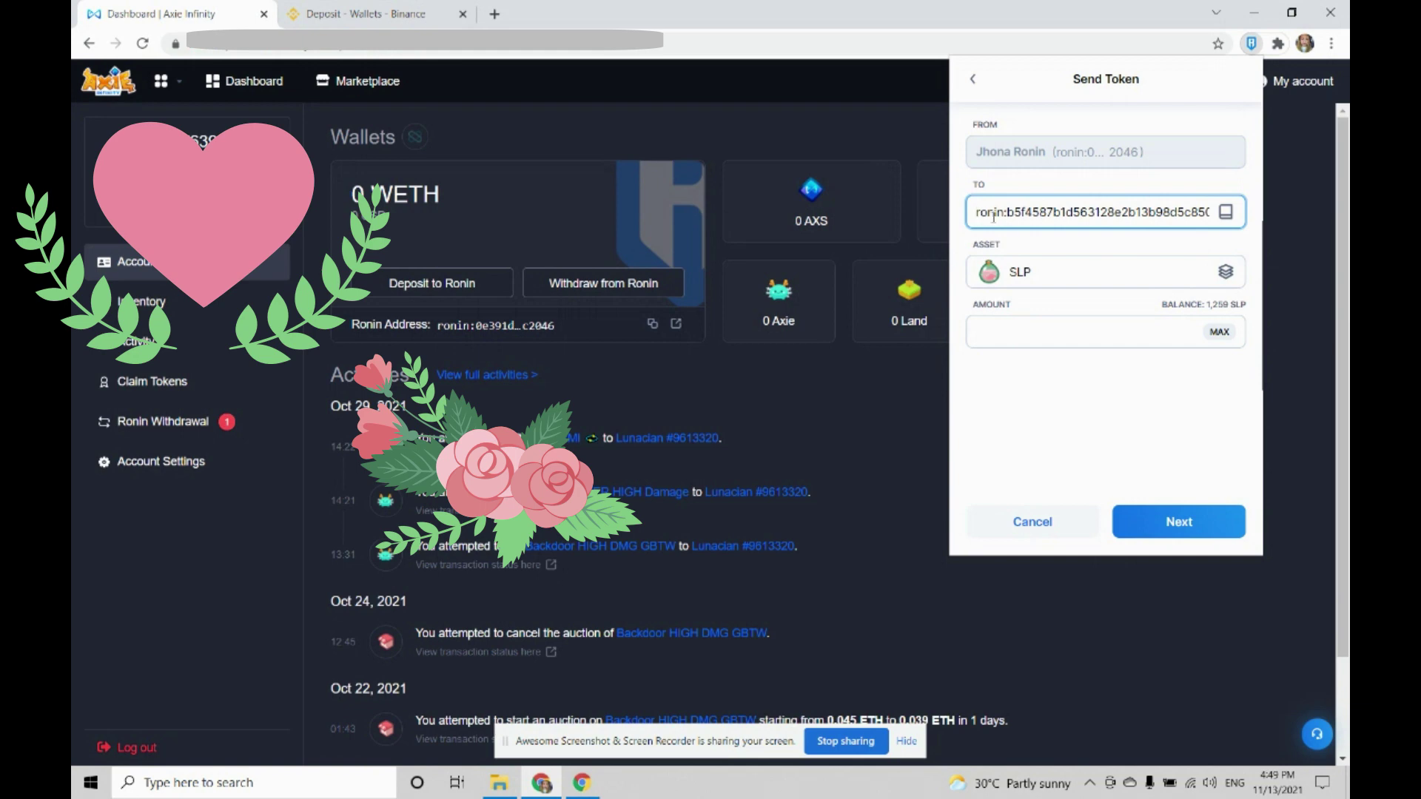
click(1224, 338)
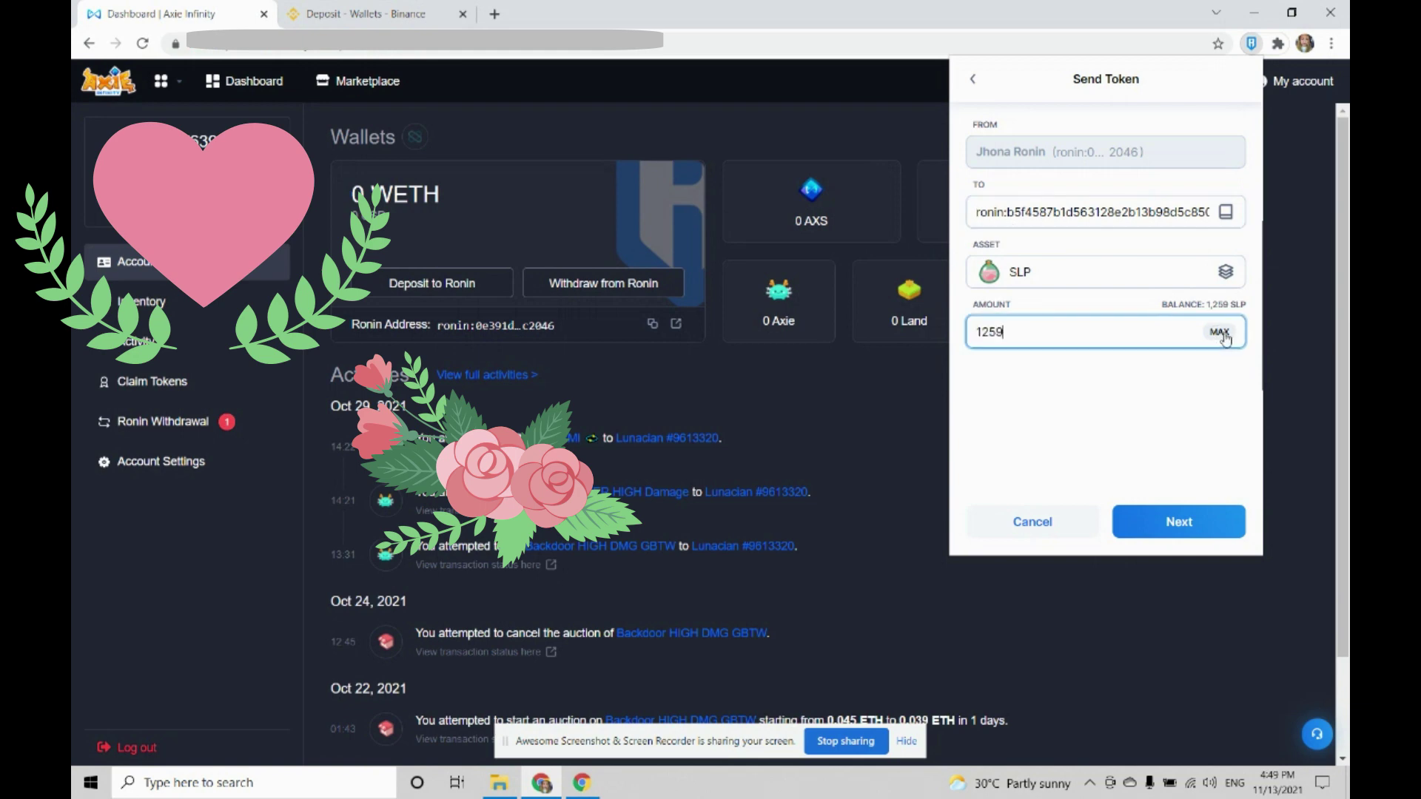
click(1181, 524)
click(1173, 523)
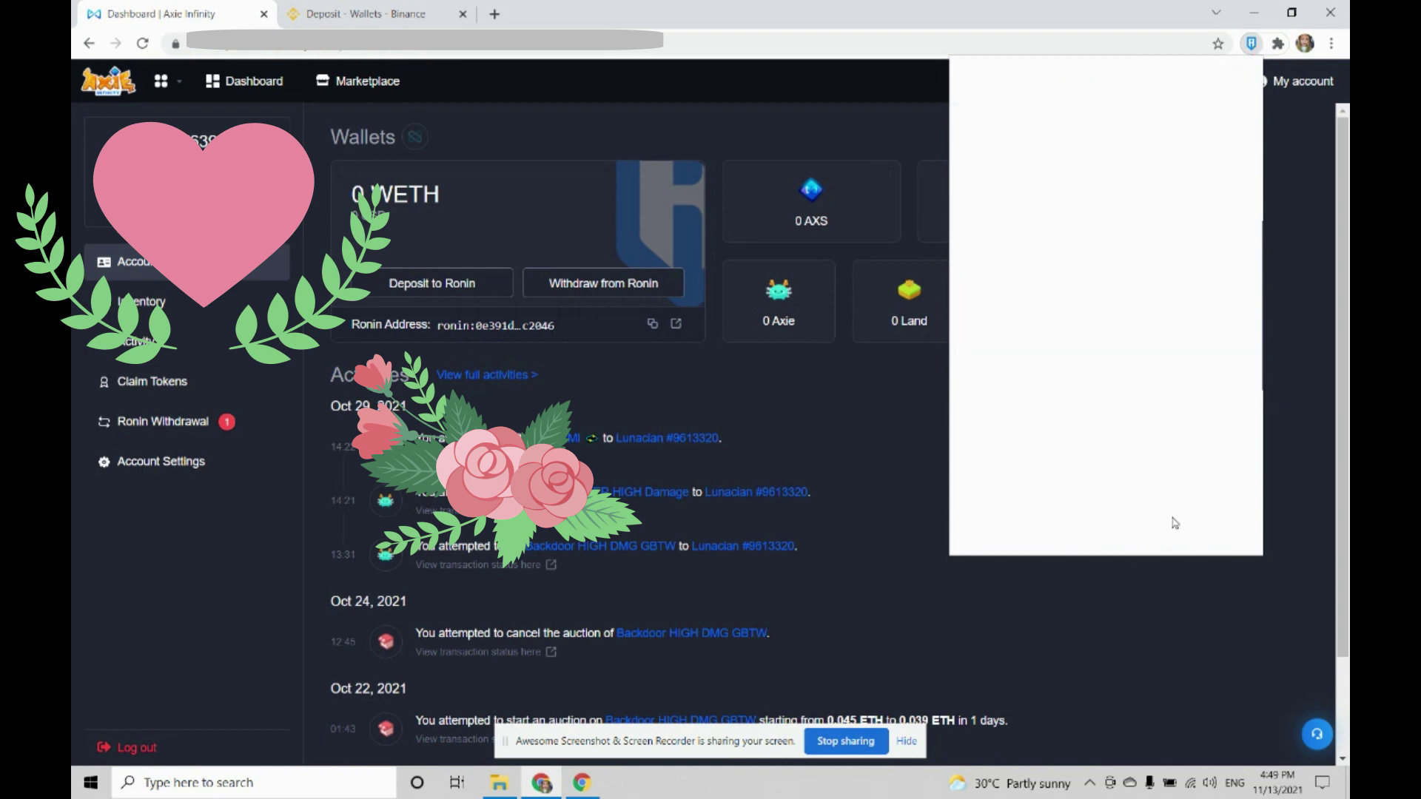
scroll(1101, 228, down, 3)
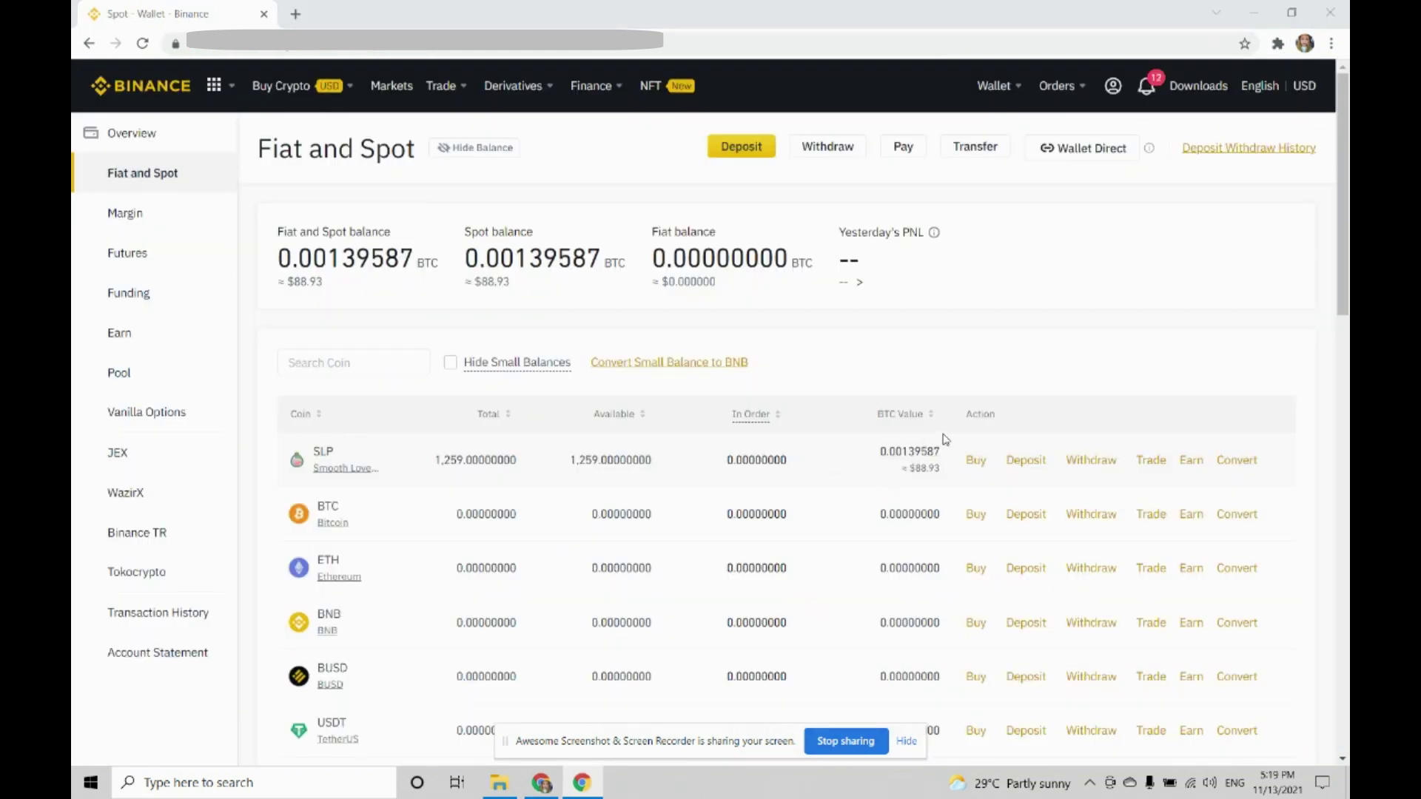
Check the 1,259 SLP total balance in the Spot wallet.
drag(437, 464, 550, 470)
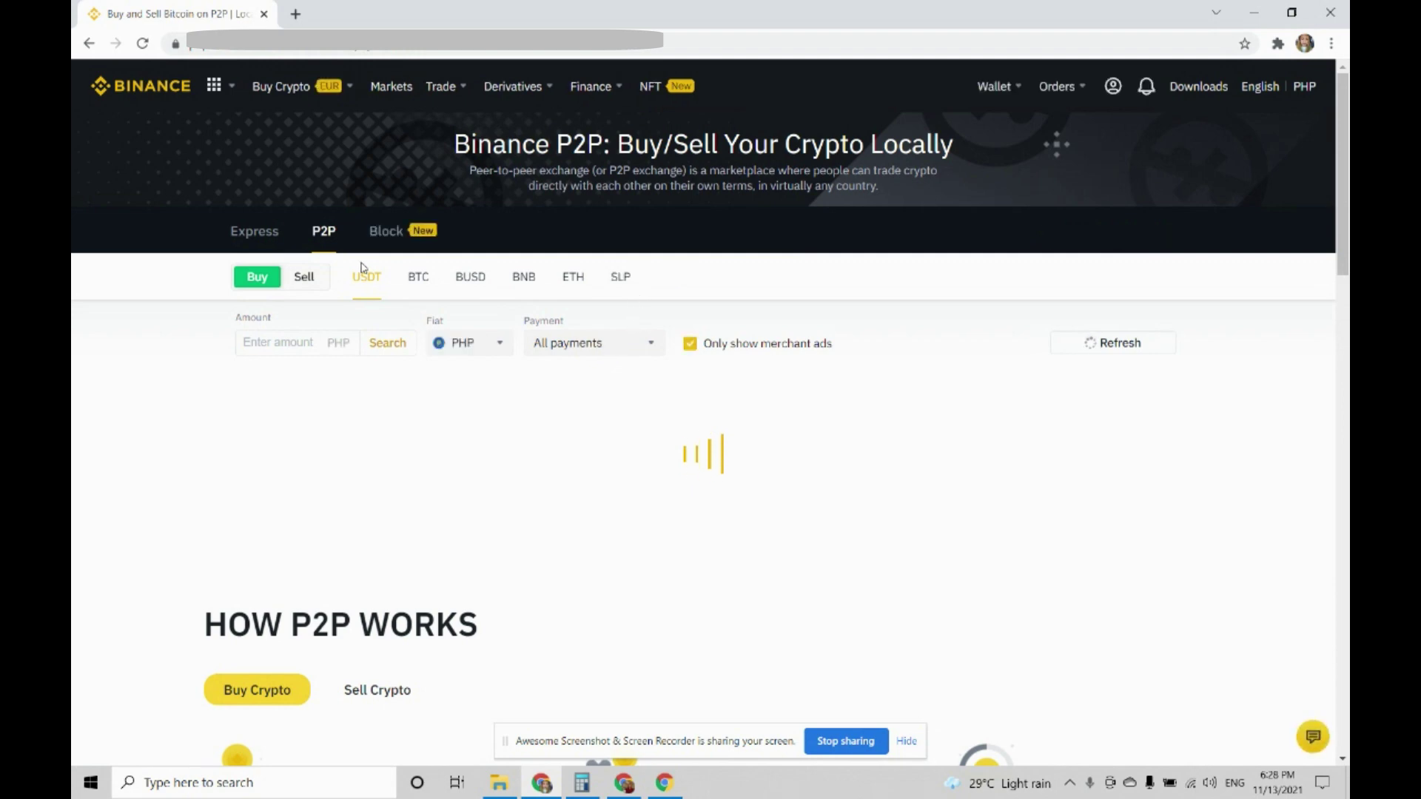
Express-sell all SLP with Gcash payment, creating a ₱4,419.09 order at 3.51 PHP.
click(247, 236)
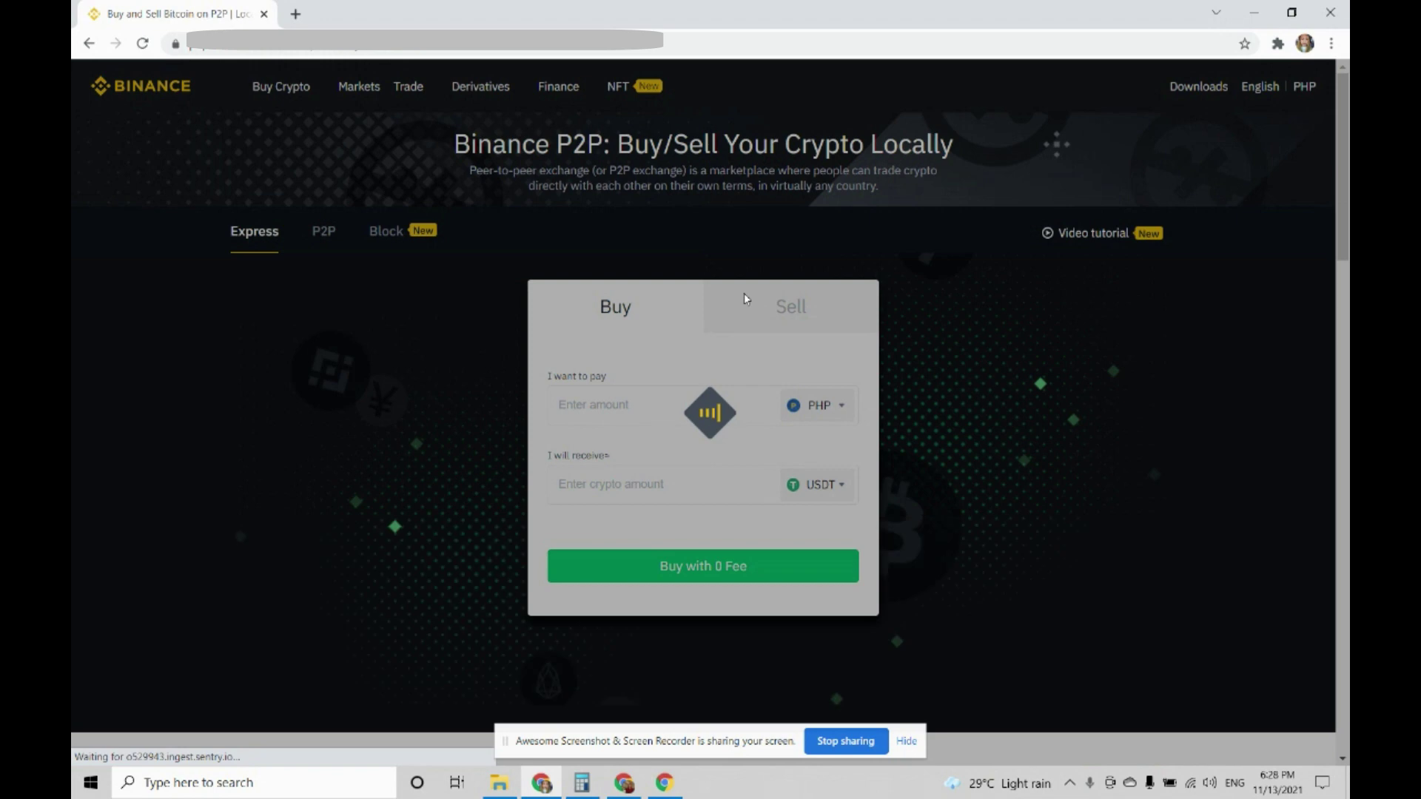
click(790, 311)
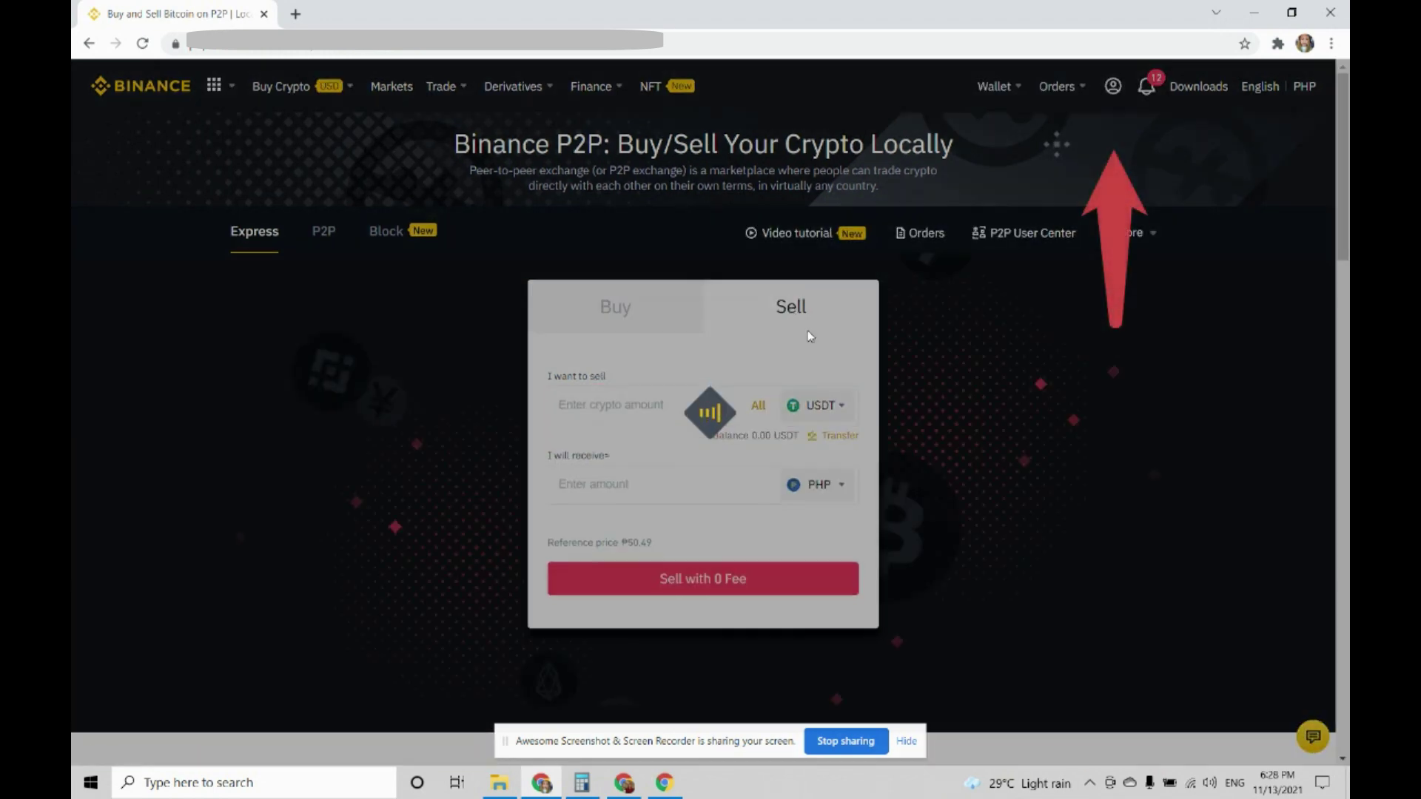
text(20)
click(828, 406)
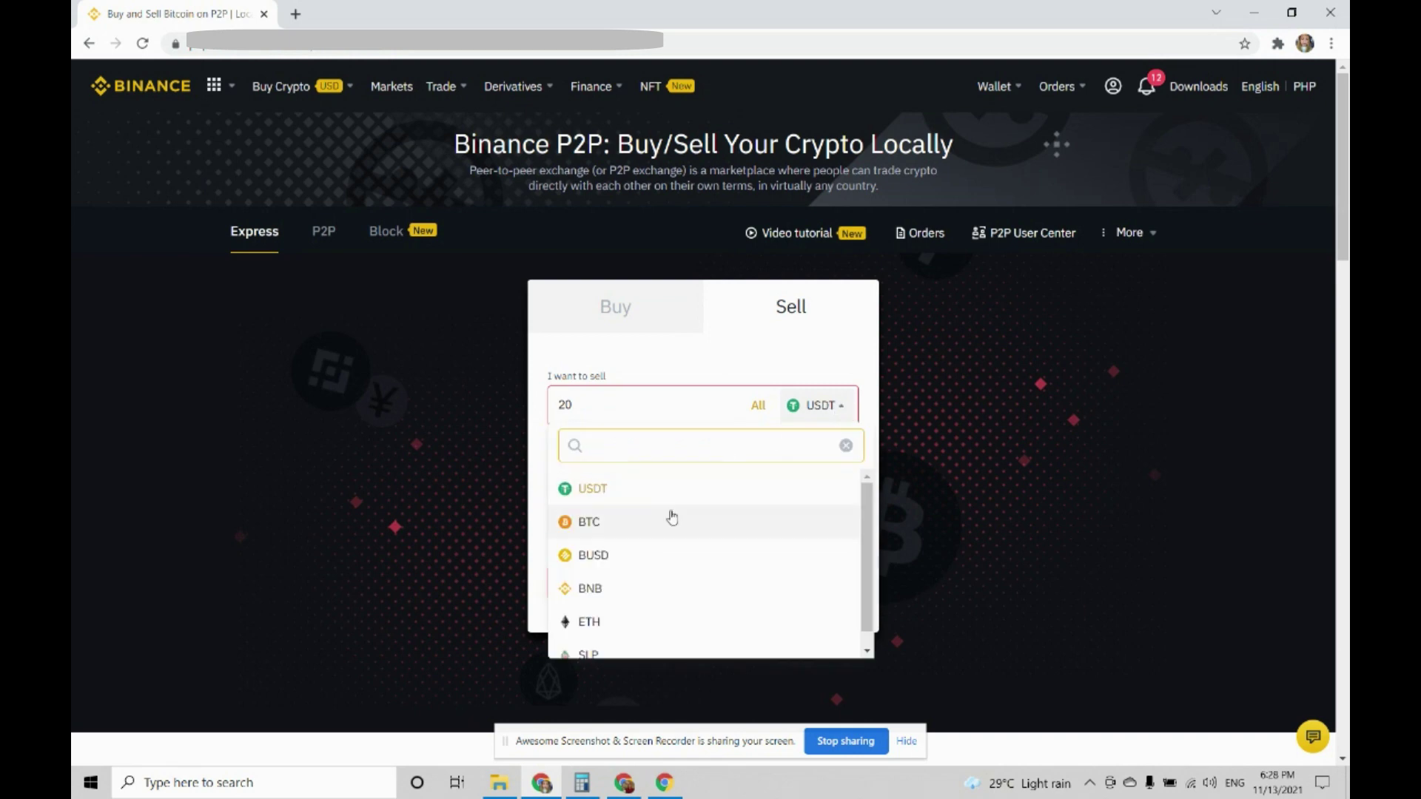
text(slp)
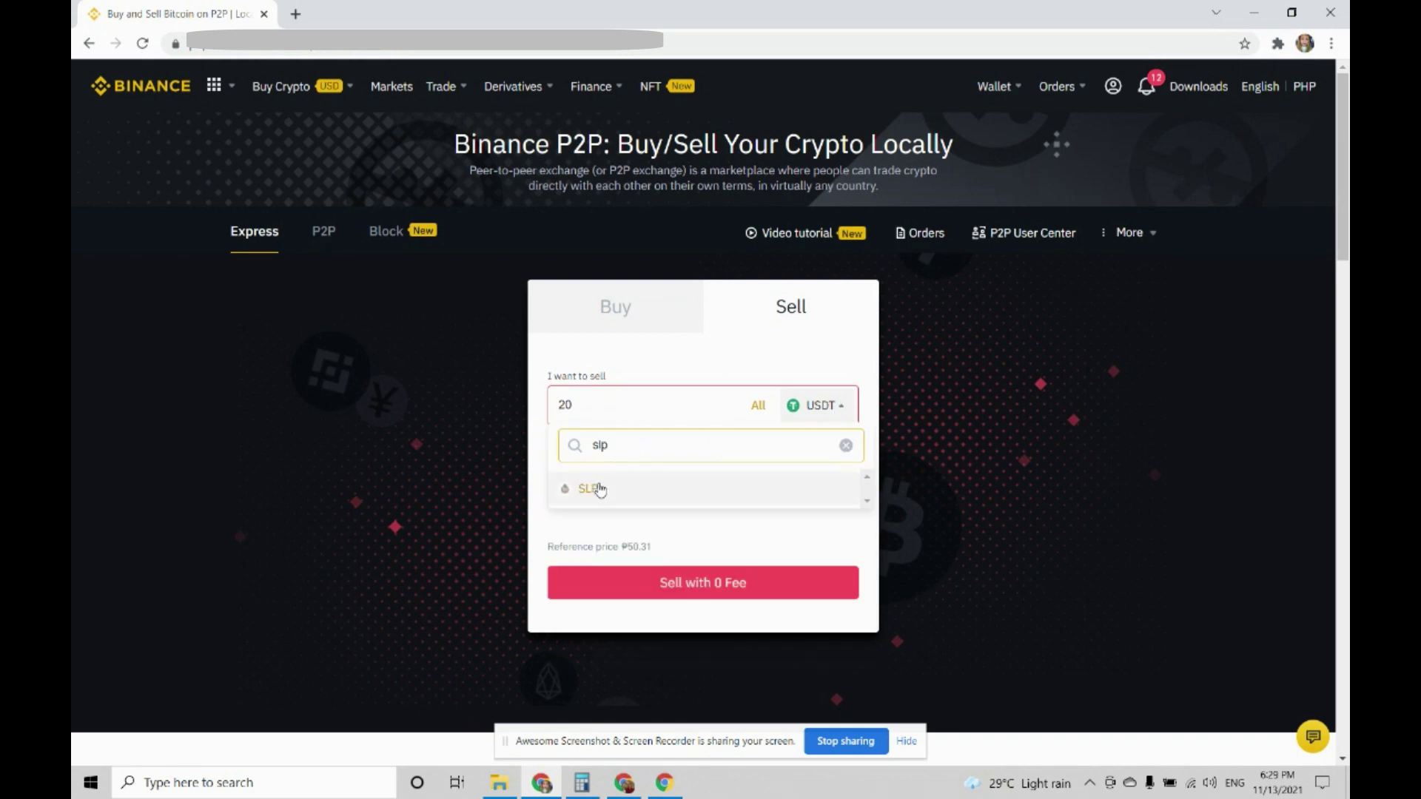
click(584, 489)
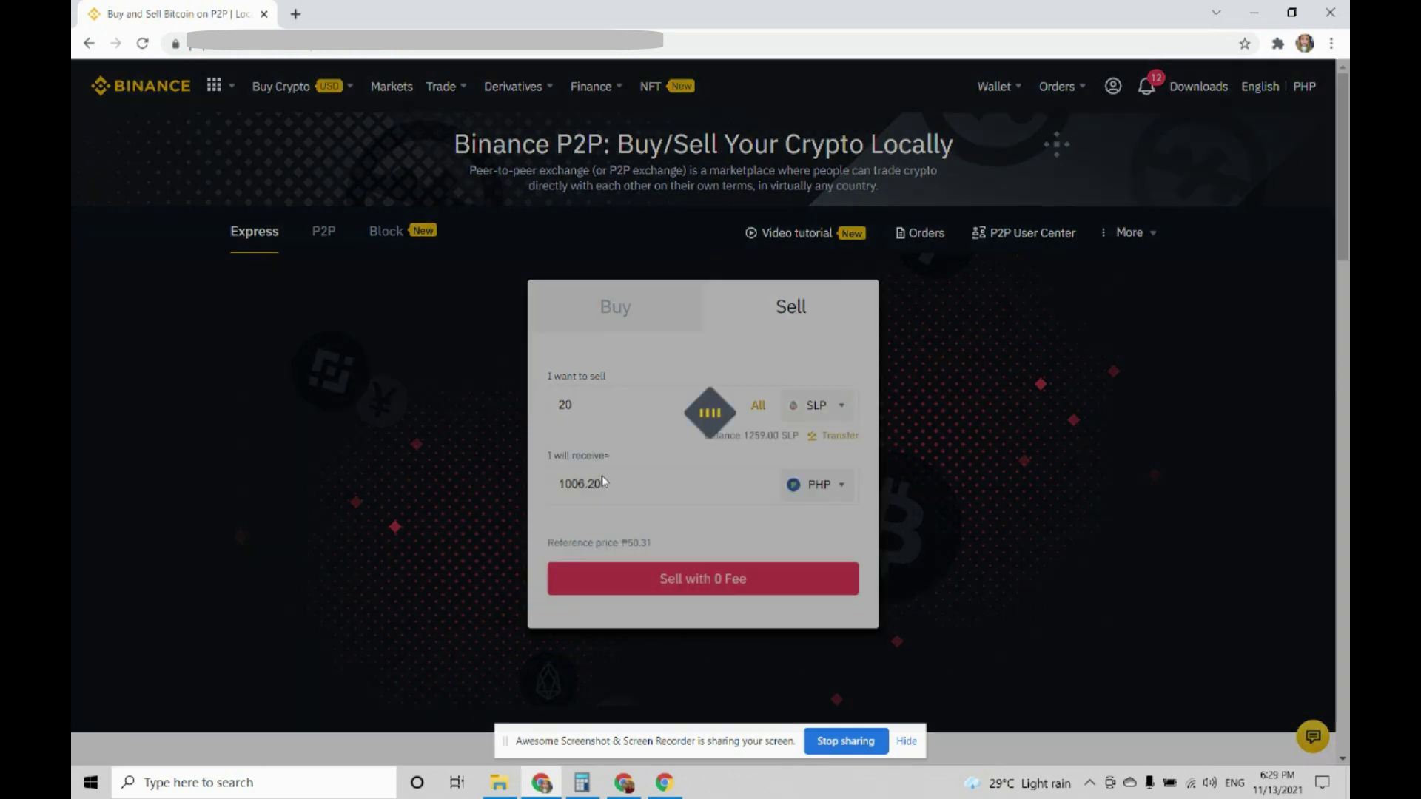
click(759, 407)
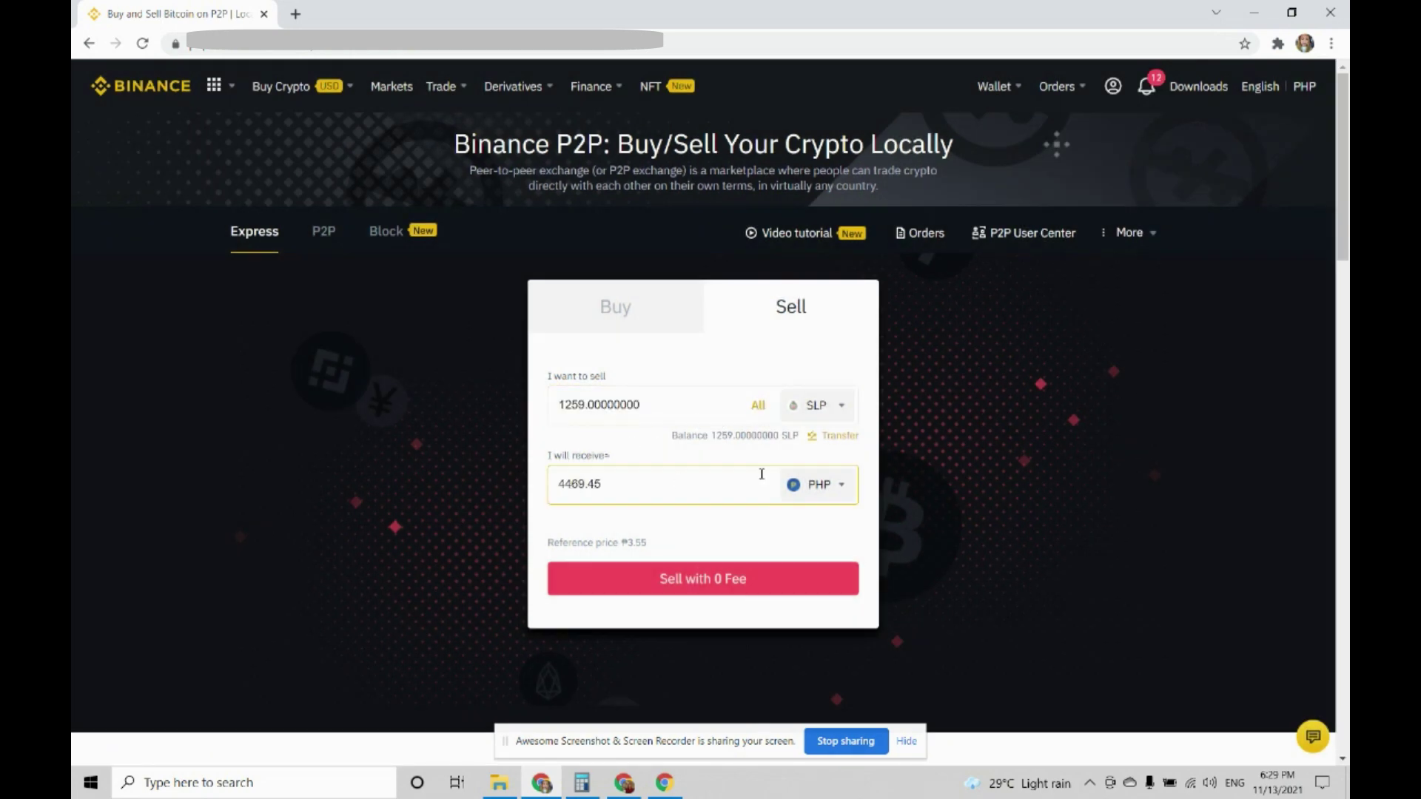
scroll(704, 495, down, 1)
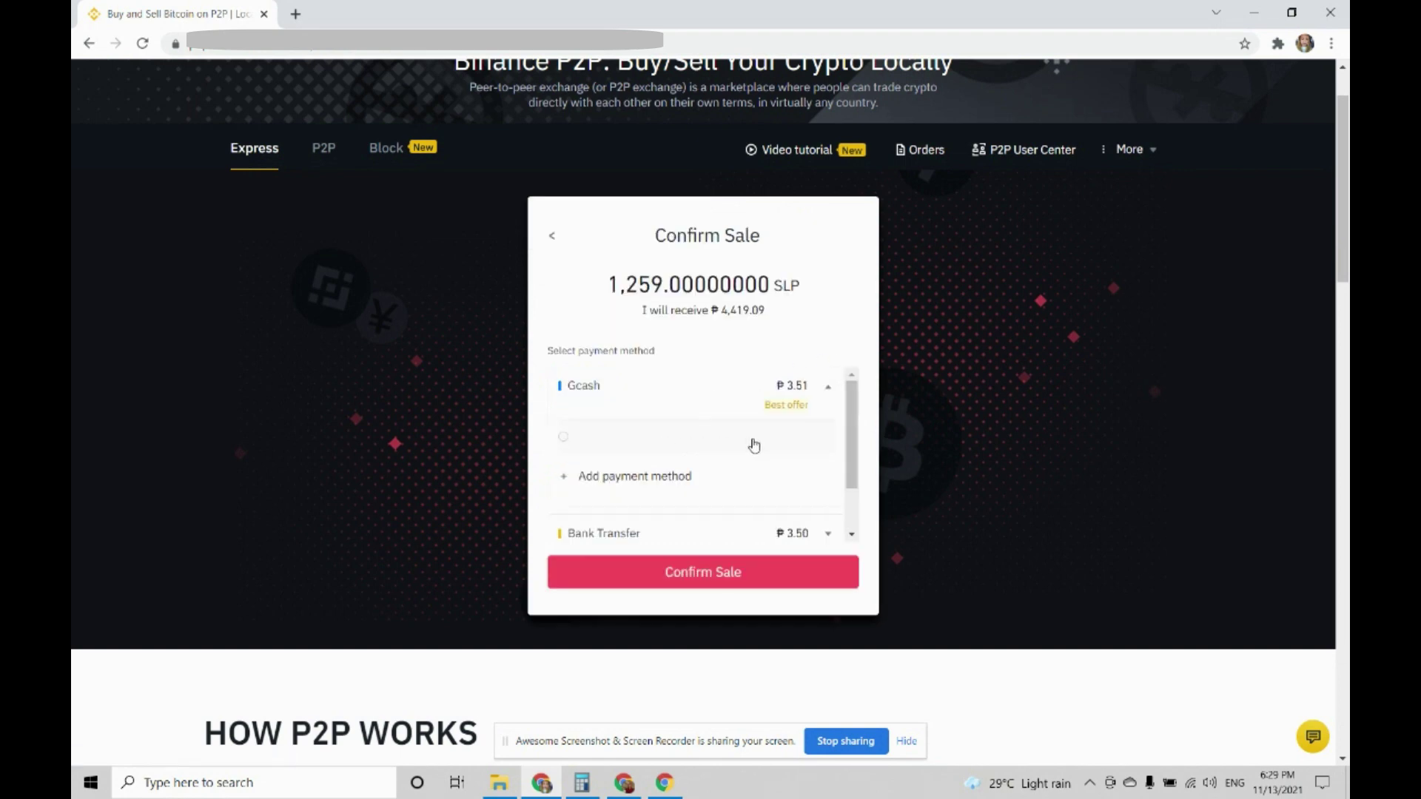
click(753, 446)
click(672, 573)
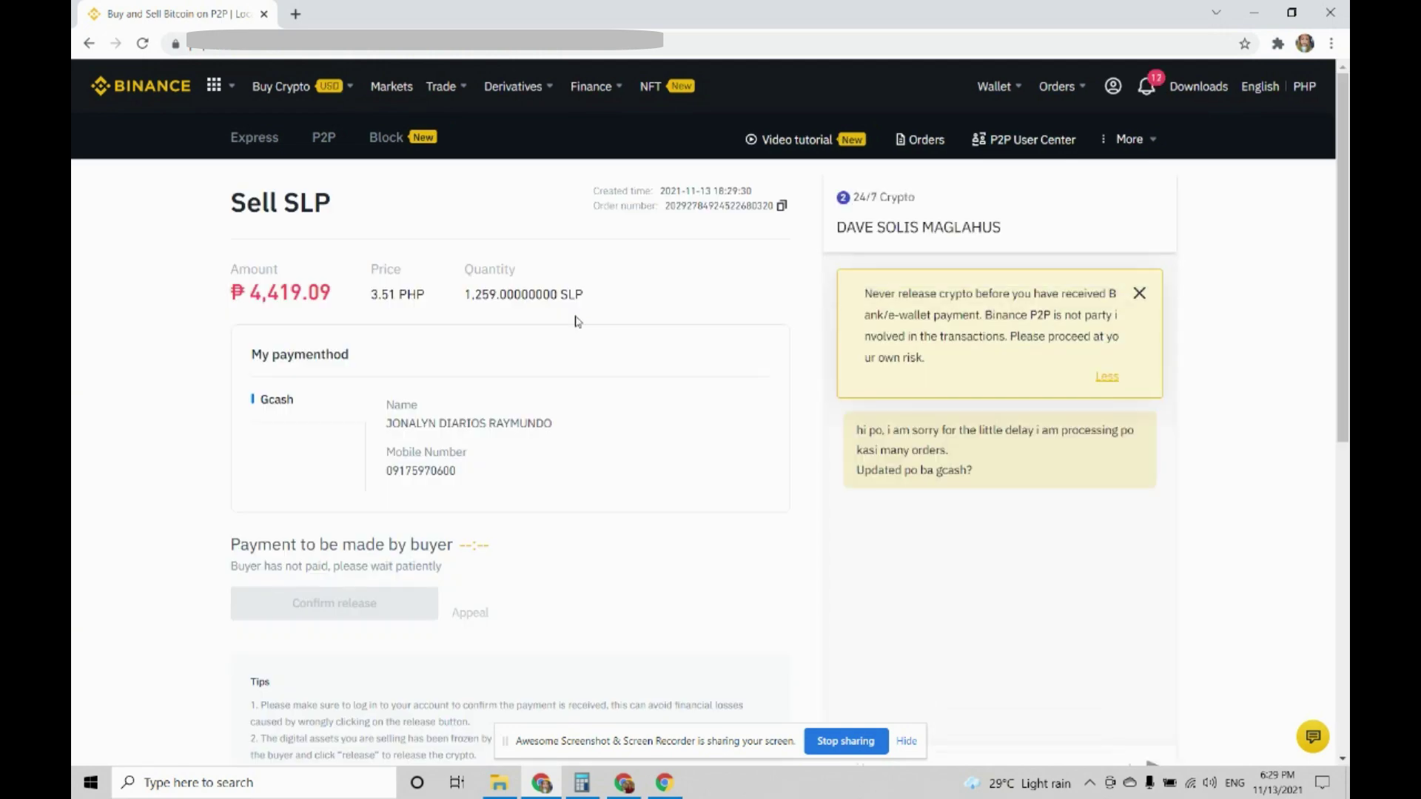
scroll(872, 603, down, 2)
text(yes po updated po)
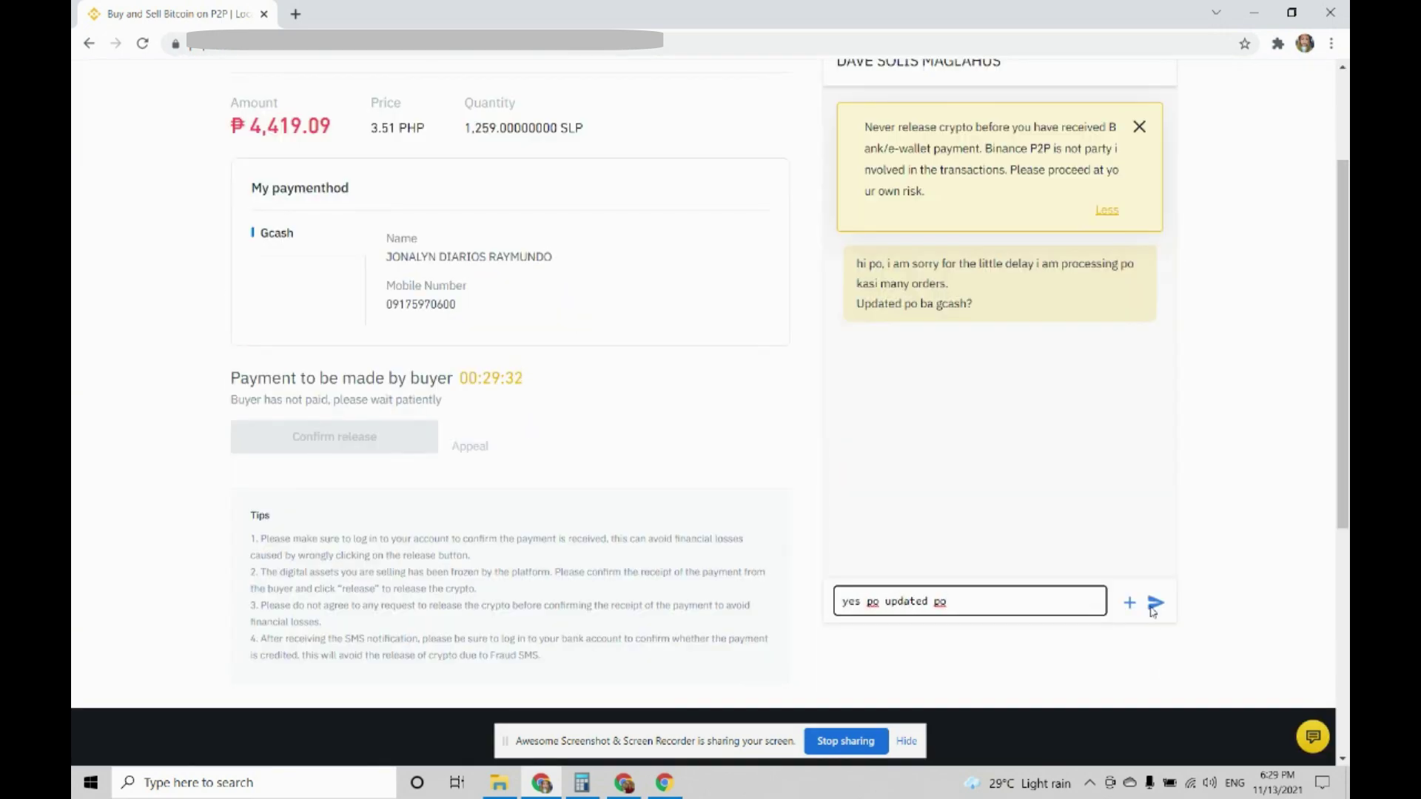
Send the buyer a chat reply that the Gcash details are updated.
click(1153, 604)
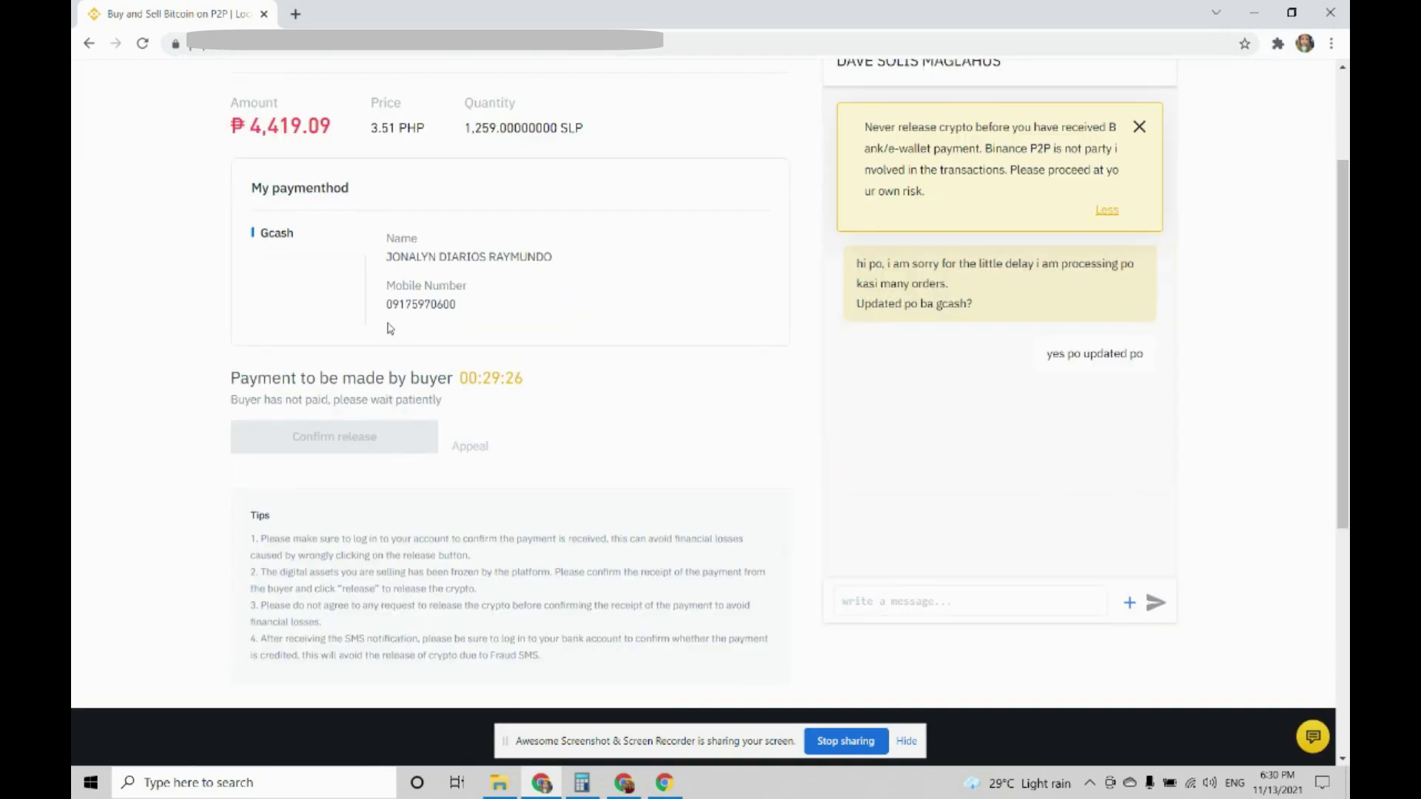
click(982, 605)
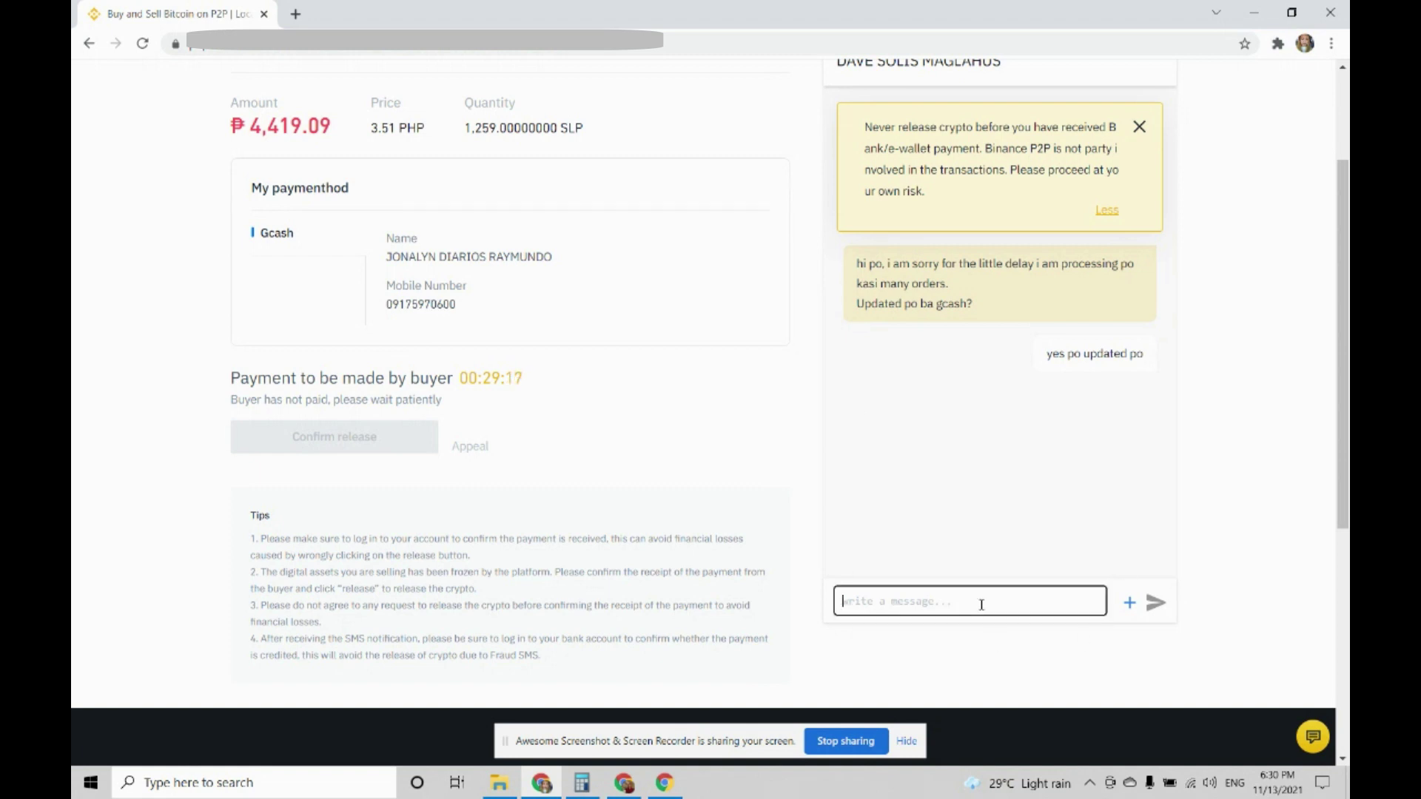